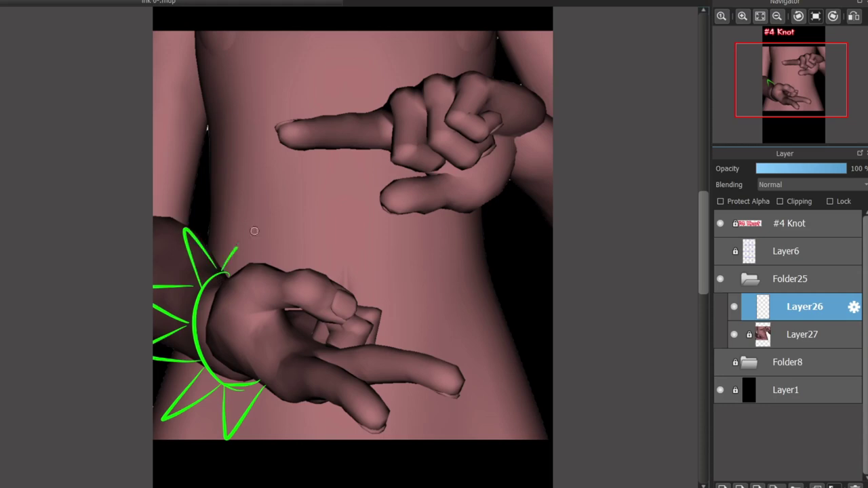
- Sketch two long strings from the pointing finger down to the lower hand's two extended fingers, looping around the fingertips
mouse_move(290, 122)
left_mouse_down()
mouse_move(295, 345)
mouse_move(320, 398)
left_mouse_up()
key("ctrl+z")
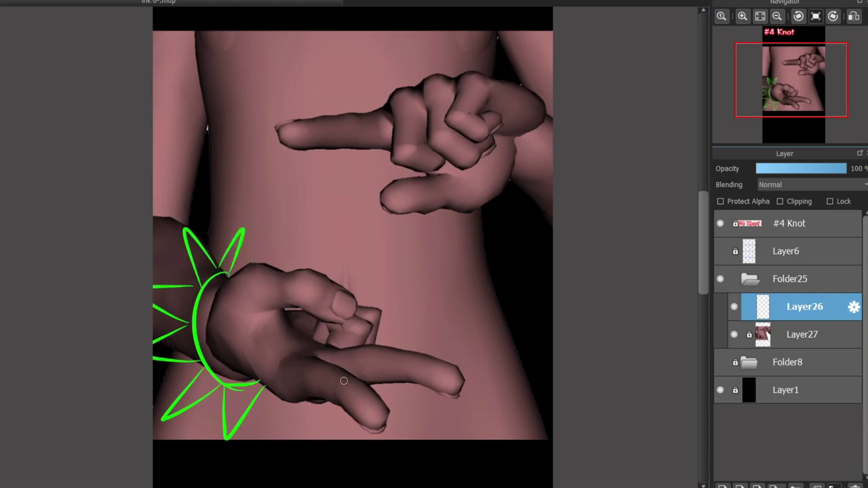
left_click_drag(362, 216, 444, 374)
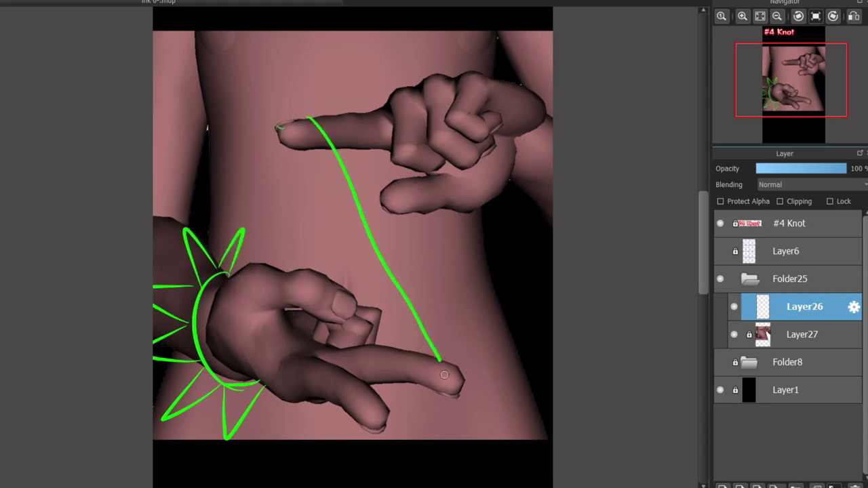
mouse_move(293, 148)
left_mouse_down()
mouse_move(290, 284)
mouse_move(310, 405)
mouse_move(340, 433)
mouse_move(325, 377)
mouse_move(350, 427)
mouse_move(381, 401)
mouse_move(373, 378)
mouse_move(334, 419)
mouse_move(327, 457)
left_mouse_up()
key("ctrl+z")
scroll(422, 308, "down", 1)
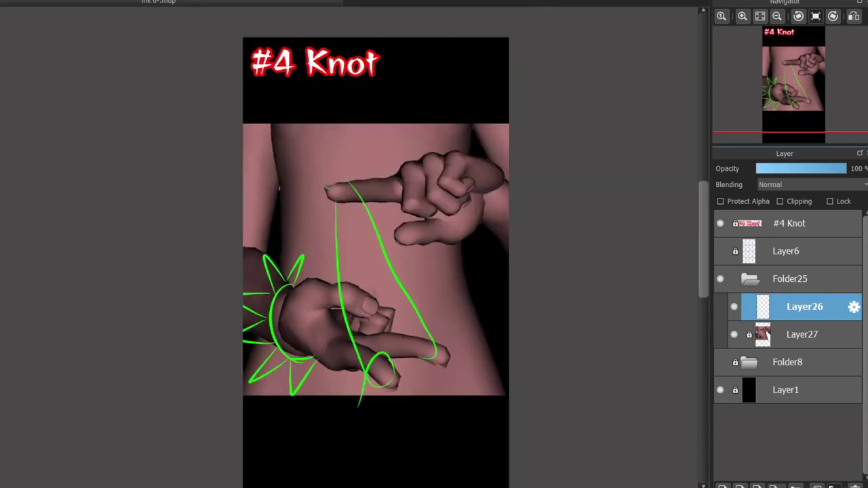
- Shift the whole Folder25 artwork slightly upward on the canvas and return to Layer26
left_click_drag(412, 289, 388, 222)
left_click(790, 278)
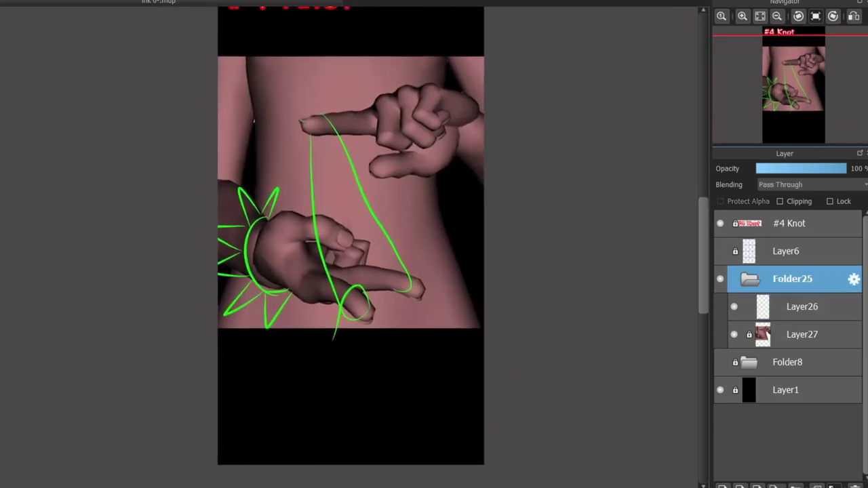
scroll(351, 190, "down", 2)
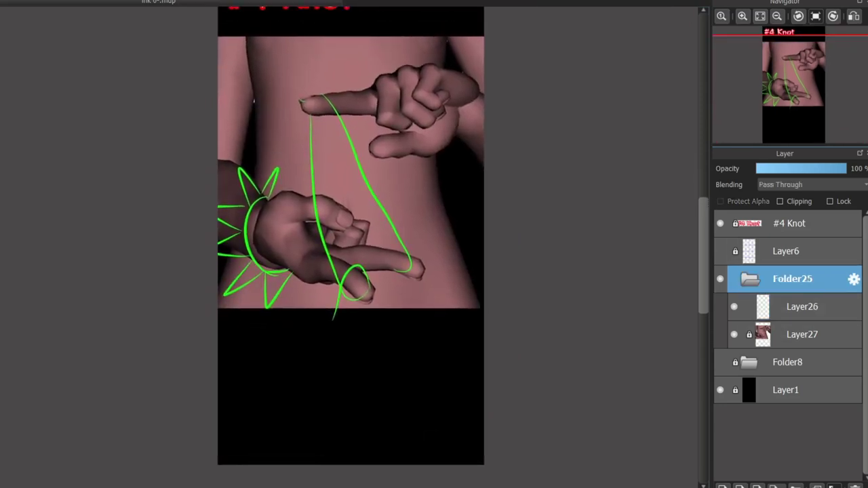
left_click(802, 308)
scroll(367, 201, "up", 2)
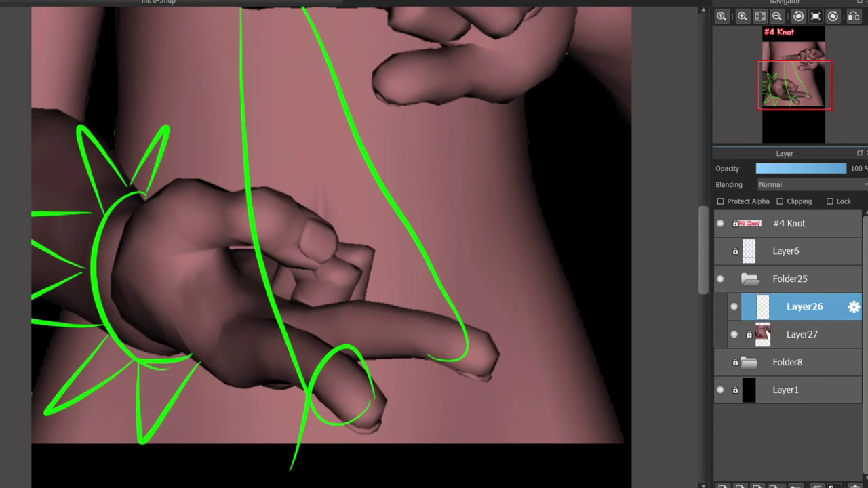
- Finish the loop on the right fingertip, extend both strings downward, and draw a round-headed doll with a flared body under the left one
scroll(429, 126, "down", 3)
left_click_drag(466, 254, 464, 284)
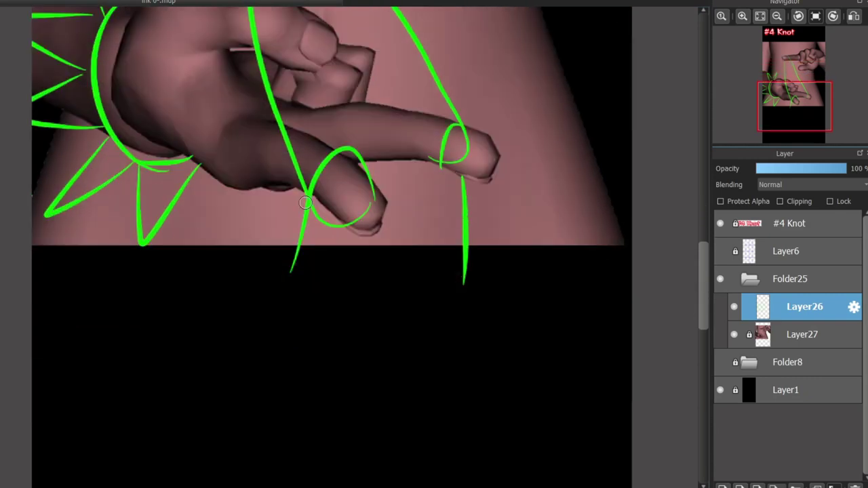
mouse_move(309, 200)
left_mouse_down()
mouse_move(291, 298)
mouse_move(311, 272)
mouse_move(290, 319)
mouse_move(339, 428)
left_mouse_up()
left_click_drag(336, 342, 351, 430)
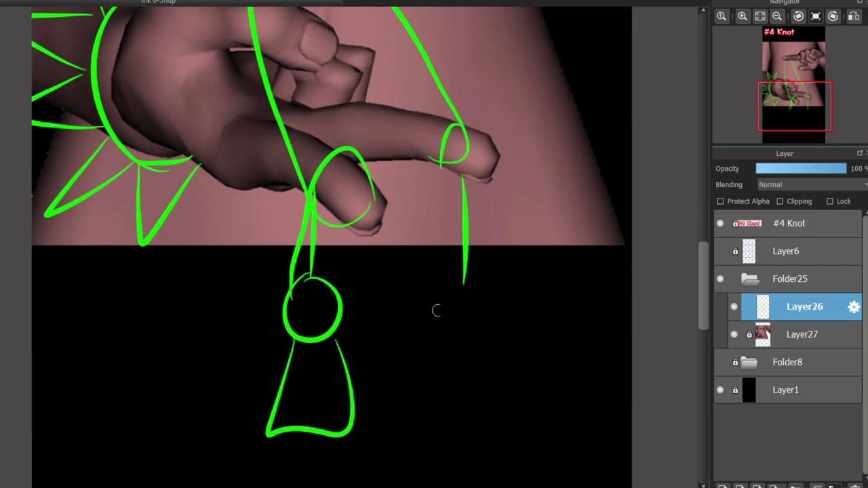
- Draw a second round-headed doll with a flared, wavy-hemmed body under the right string
mouse_move(451, 286)
left_mouse_down()
mouse_move(456, 308)
mouse_move(477, 277)
mouse_move(468, 283)
left_mouse_up()
mouse_move(463, 333)
left_mouse_down()
mouse_move(449, 428)
mouse_move(495, 434)
mouse_move(525, 361)
mouse_move(500, 325)
mouse_move(530, 408)
left_mouse_up()
key("ctrl+z")
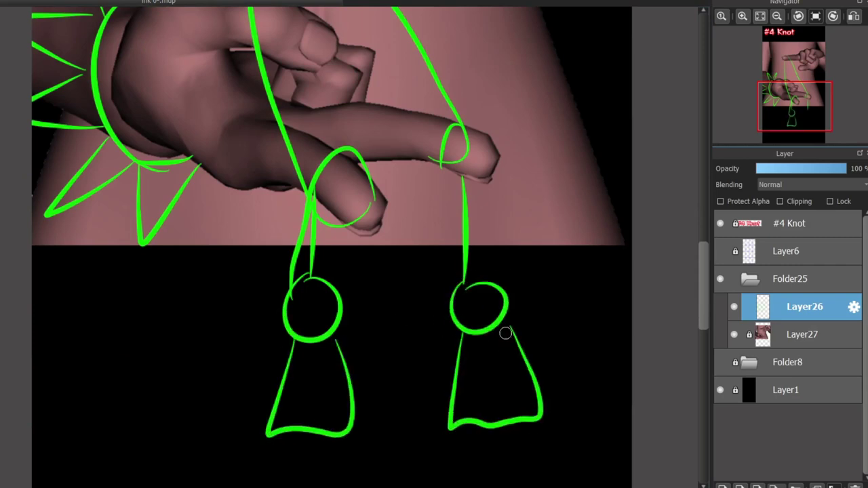
left_click_drag(499, 326, 534, 410)
- Draw a curved cuff with pointed petal-shaped frills around the upper hand's wrist
left_click_drag(790, 105, 794, 73)
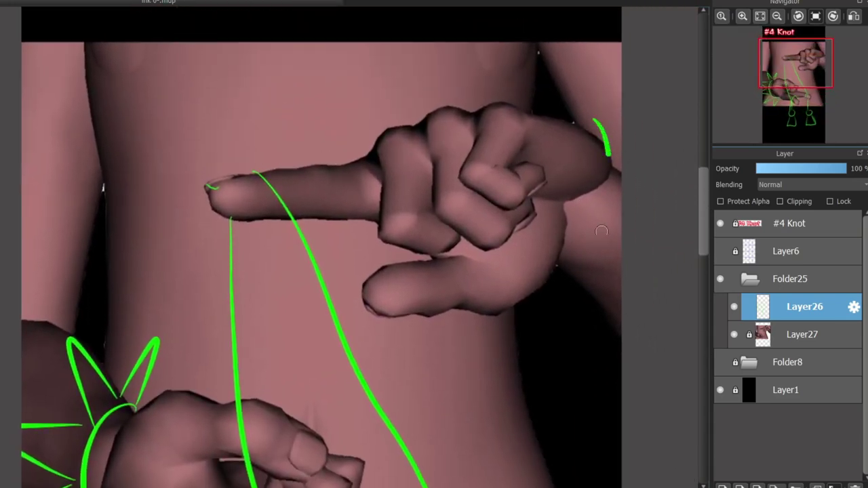
mouse_move(602, 232)
left_mouse_down()
mouse_move(629, 148)
mouse_move(579, 99)
mouse_move(604, 131)
mouse_move(618, 114)
left_mouse_up()
key("ctrl+z")
left_click_drag(507, 318, 539, 329)
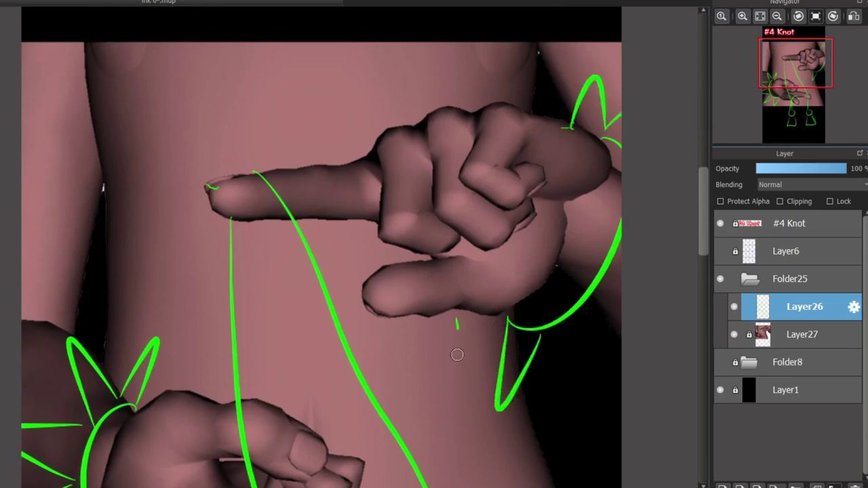
mouse_move(457, 355)
left_mouse_down()
mouse_move(473, 325)
mouse_move(589, 412)
mouse_move(582, 314)
mouse_move(635, 338)
left_mouse_up()
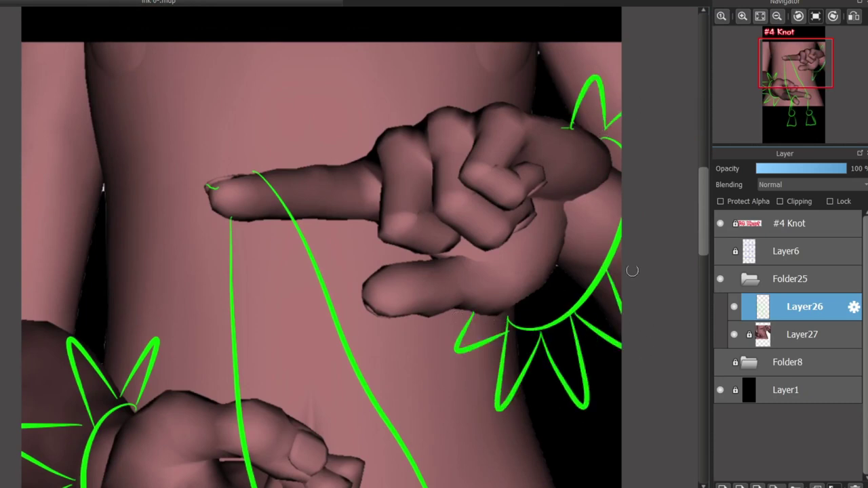
- Sketch zigzag lacing between the two long strings
mouse_move(794, 73)
left_mouse_down()
mouse_move(796, 108)
mouse_move(795, 88)
left_mouse_up()
mouse_move(437, 344)
left_mouse_down()
mouse_move(268, 283)
mouse_move(254, 264)
mouse_move(325, 153)
mouse_move(244, 114)
left_mouse_up()
key("ctrl+z")
left_click_drag(337, 166, 252, 114)
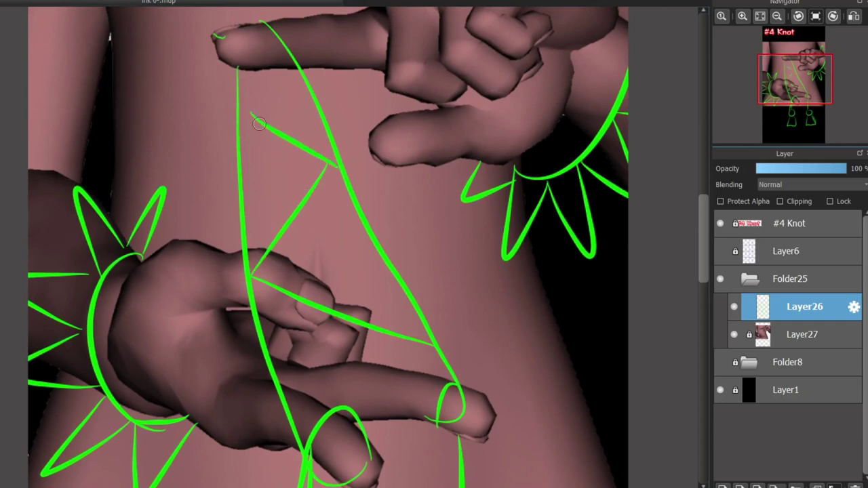
mouse_move(260, 23)
left_mouse_down()
mouse_move(189, 25)
mouse_move(240, 68)
mouse_move(203, 31)
mouse_move(261, 27)
mouse_move(196, 30)
mouse_move(256, 69)
left_mouse_up()
key("ctrl+z")
key("ctrl+z")
key("ctrl+z")
key("ctrl+z")
- Draw pointed nail outlines on the upper hand's index finger and thumb
left_click_drag(196, 31, 286, 73)
key("ctrl+z")
left_click_drag(418, 128, 424, 128)
key("ctrl+z")
left_click_drag(365, 144, 426, 112)
left_click_drag(364, 144, 425, 168)
key("ctrl+z")
- Add opposing diagonal strokes to the lacing so it forms a crisscross lattice between the strings
mouse_move(701, 257)
left_mouse_down()
mouse_move(701, 302)
mouse_move(702, 214)
mouse_move(702, 305)
mouse_move(702, 268)
left_mouse_up()
mouse_move(289, 339)
left_mouse_down()
mouse_move(375, 207)
mouse_move(255, 140)
mouse_move(317, 49)
mouse_move(259, 115)
mouse_move(302, 82)
left_mouse_up()
key("ctrl+z")
key("ctrl+z")
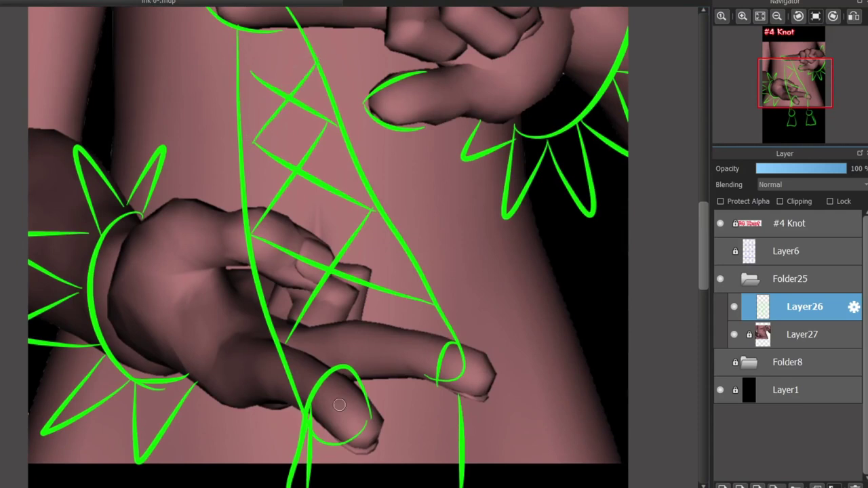
- Try to sketch a line joining the lower hand's two extended fingertips
left_click_drag(334, 373, 420, 383)
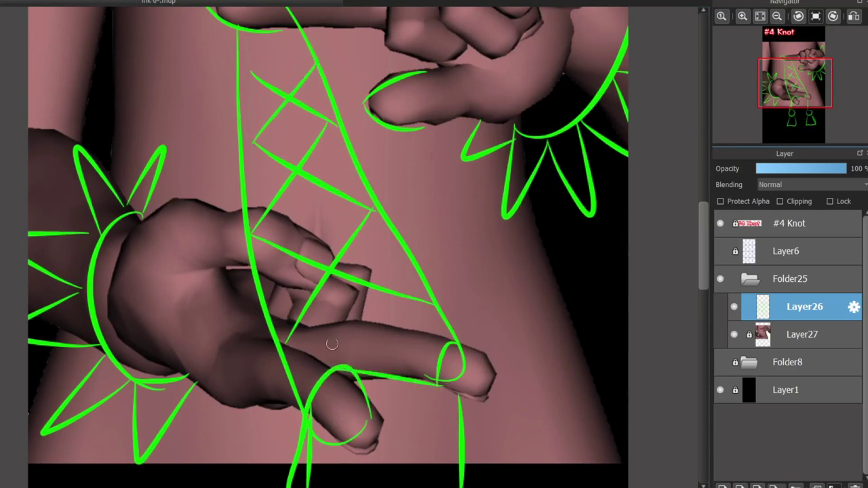
key("ctrl+z")
scroll(690, 266, "down", 3)
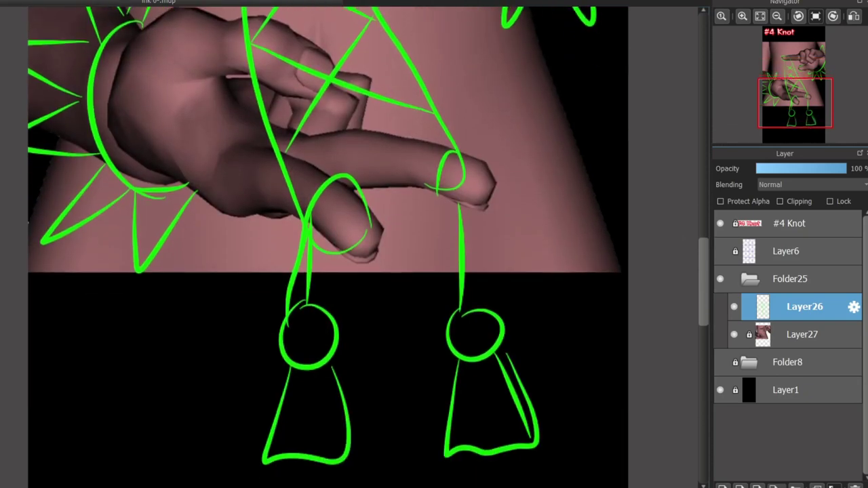
scroll(690, 267, "up", 6)
scroll(328, 247, "down", 5)
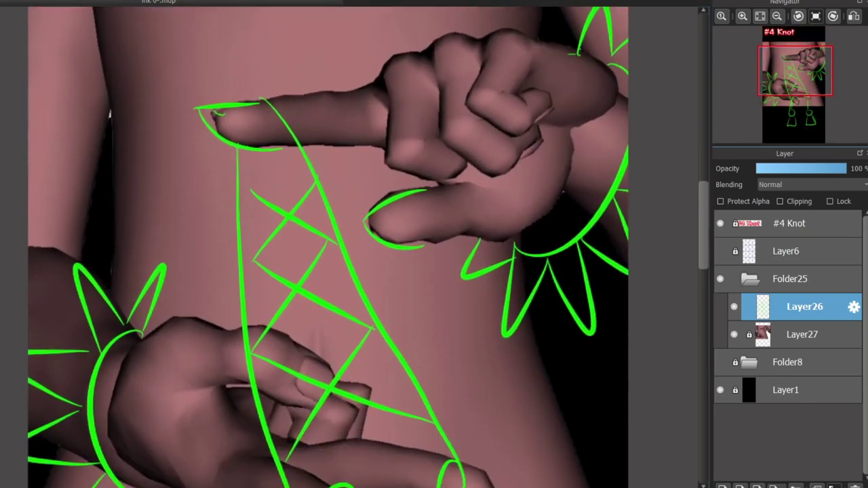
scroll(642, 225, "up", 1)
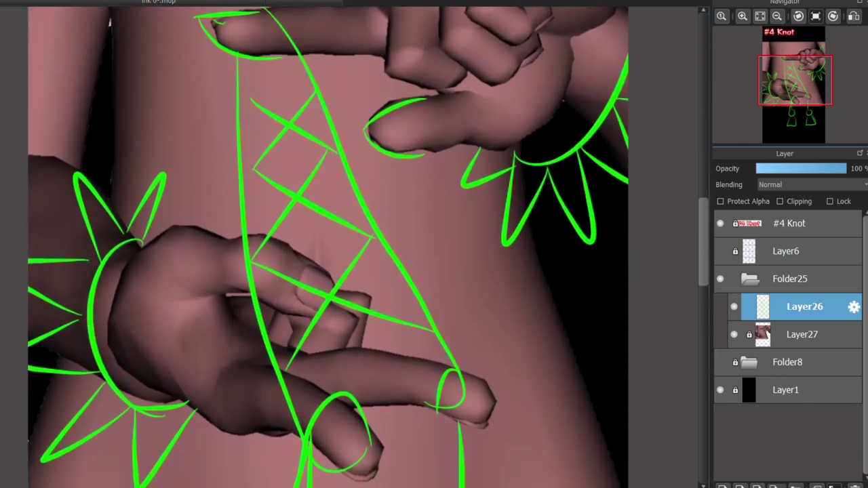
scroll(562, 218, "down", 1)
left_click_drag(389, 296, 304, 68)
scroll(231, 312, "up", 1)
scroll(329, 271, "up", 2)
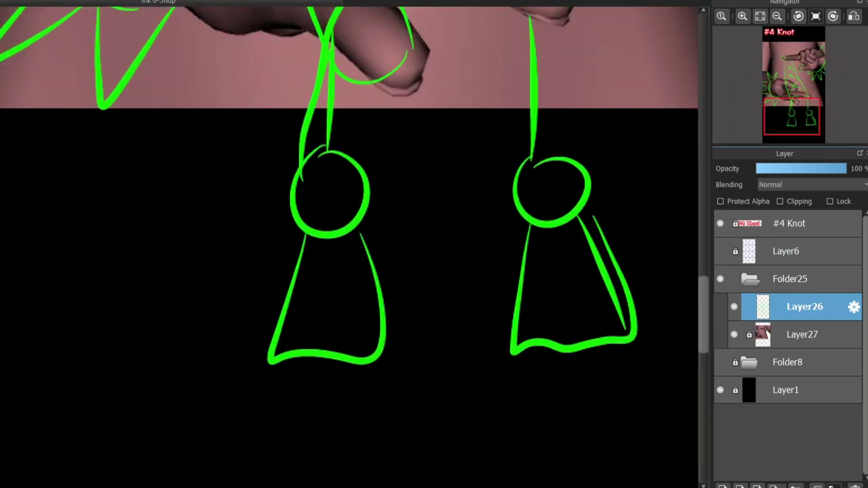
left_click(343, 184)
left_click_drag(348, 198, 310, 206)
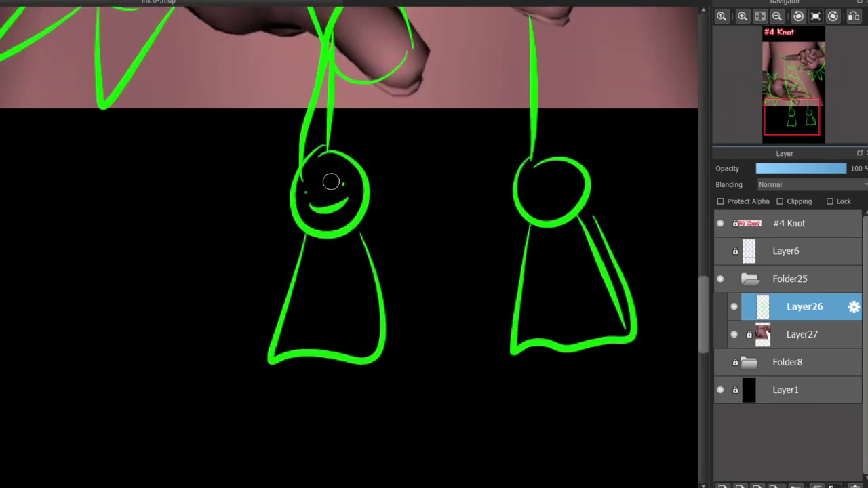
key("ctrl+z")
key("ctrl+z")
key("ctrl+z")
- Draw two vertical line eyes on each doll and restroke the top of the right doll's head
left_click_drag(313, 174, 312, 203)
left_click_drag(336, 173, 335, 207)
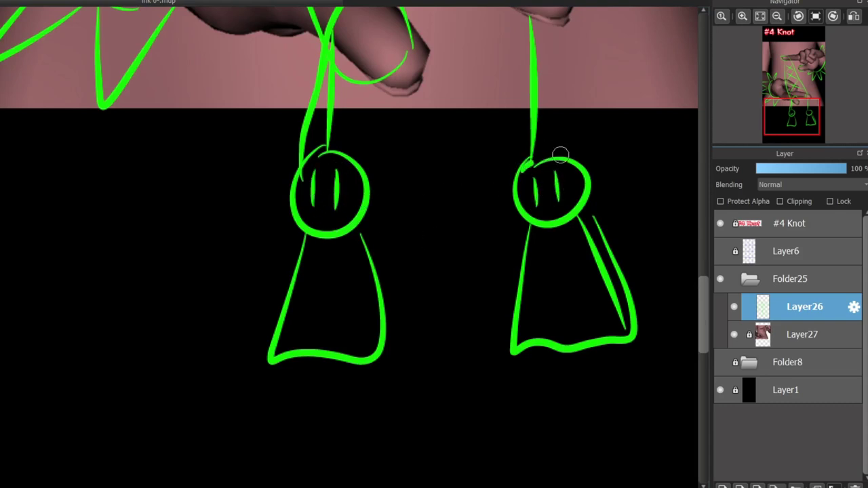
left_click_drag(566, 145, 591, 190)
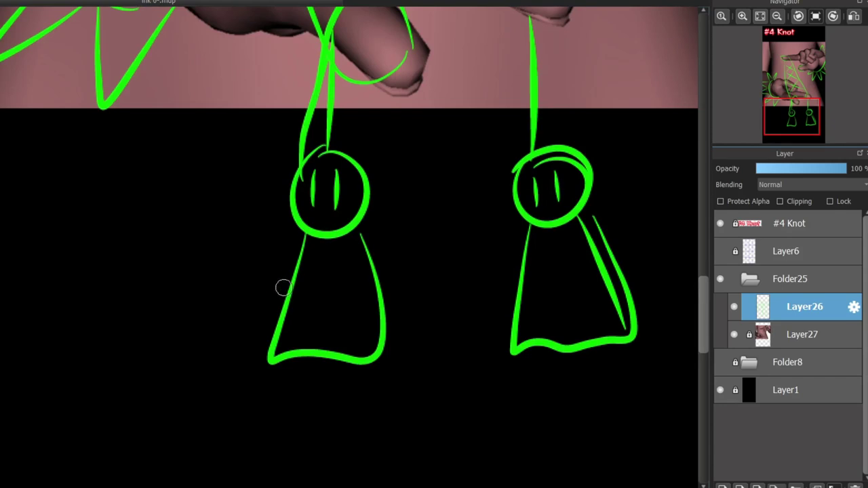
mouse_move(284, 287)
left_mouse_down()
mouse_move(265, 304)
mouse_move(279, 310)
left_mouse_up()
key("ctrl+z")
key("ctrl+z")
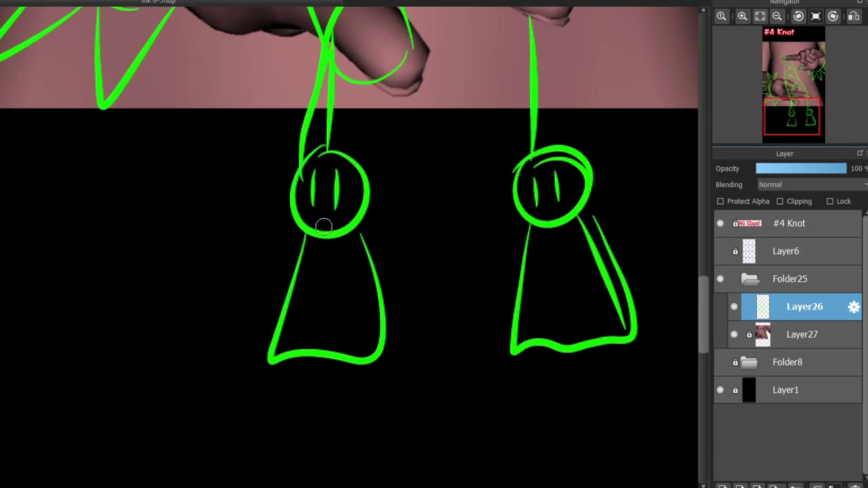
- Draw two small rounded feet beneath each doll's hem
mouse_move(295, 355)
left_mouse_down()
mouse_move(335, 386)
mouse_move(358, 366)
left_mouse_up()
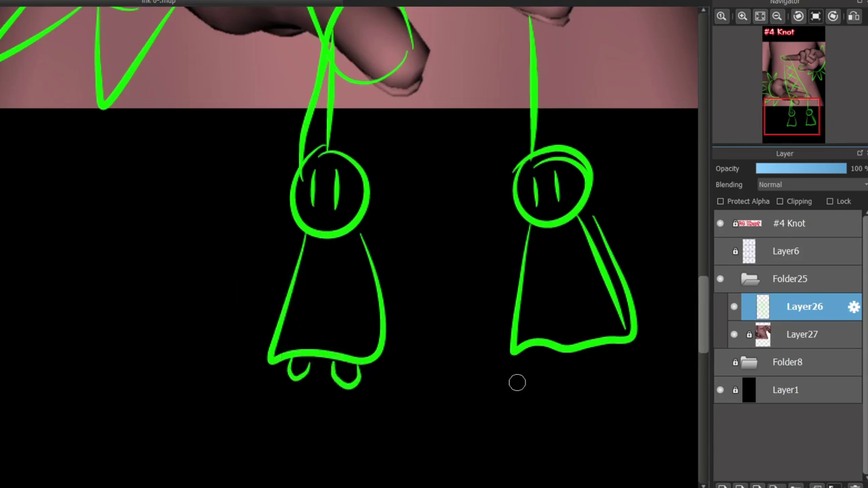
mouse_move(528, 346)
left_mouse_down()
mouse_move(530, 377)
mouse_move(561, 363)
mouse_move(625, 348)
left_mouse_up()
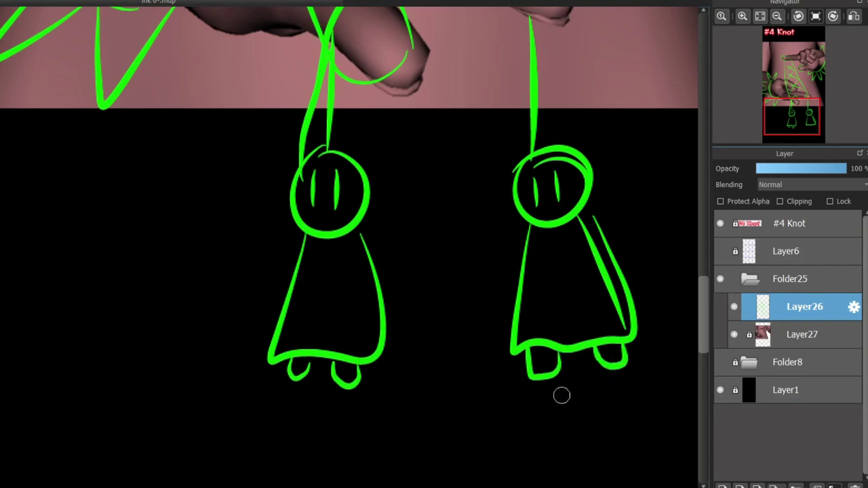
scroll(563, 322, "down", 2)
left_click_drag(563, 322, 442, 418)
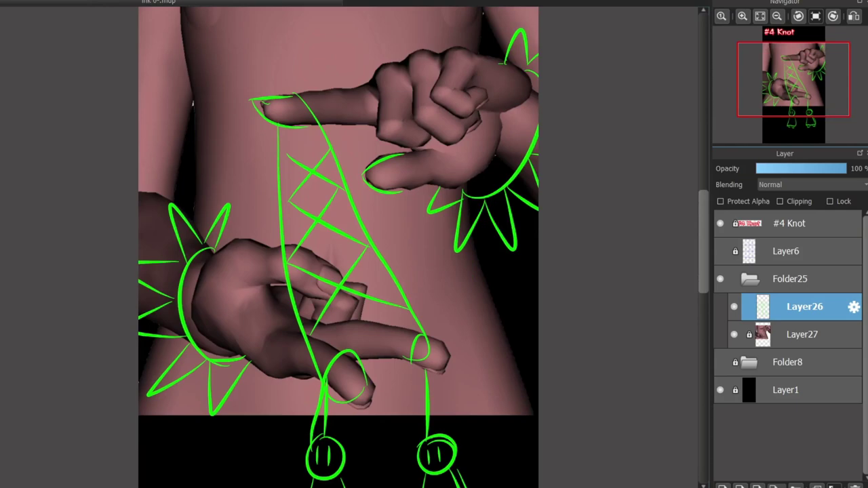
- Draw long pointed nails on the lower hand's two extended fingers
scroll(339, 271, "down", 3)
scroll(339, 271, "up", 5)
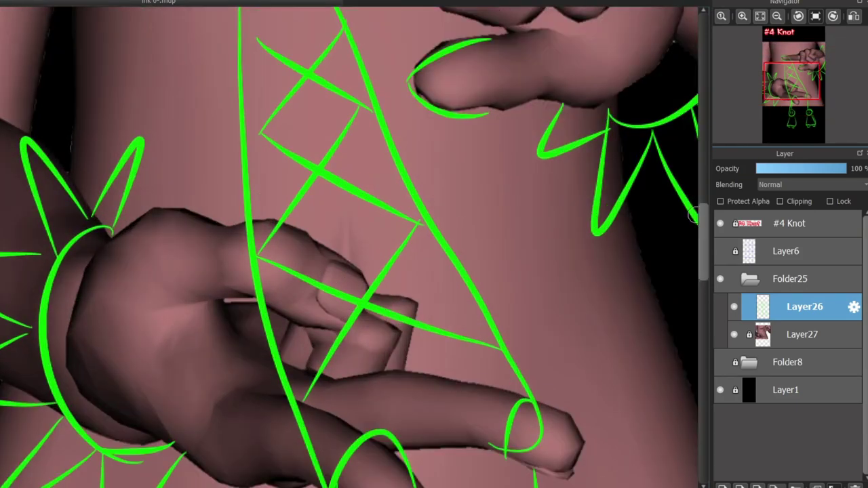
left_click(798, 101)
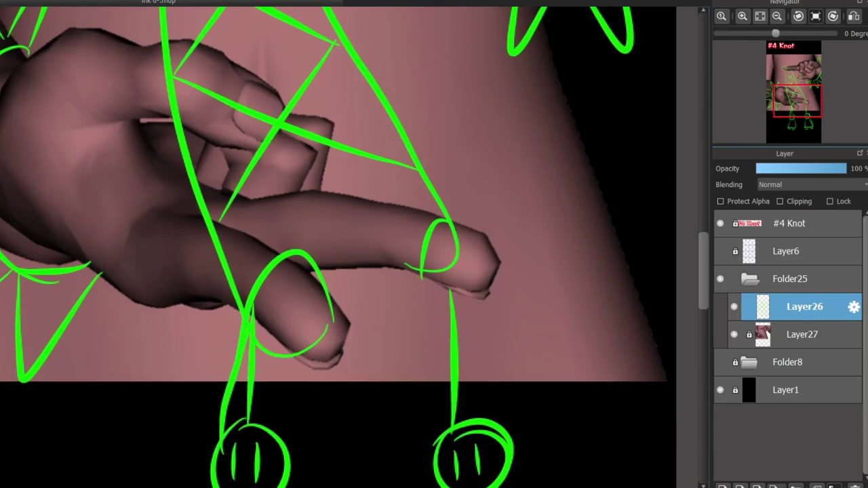
left_click_drag(259, 313, 332, 381)
left_click_drag(325, 292, 340, 377)
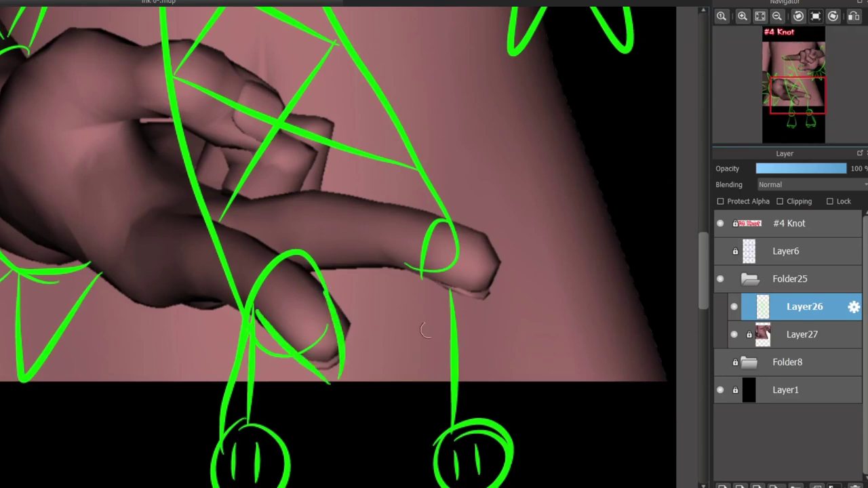
left_click_drag(431, 277, 516, 305)
left_click_drag(479, 234, 515, 303)
key("ctrl+z")
left_click_drag(467, 225, 514, 305)
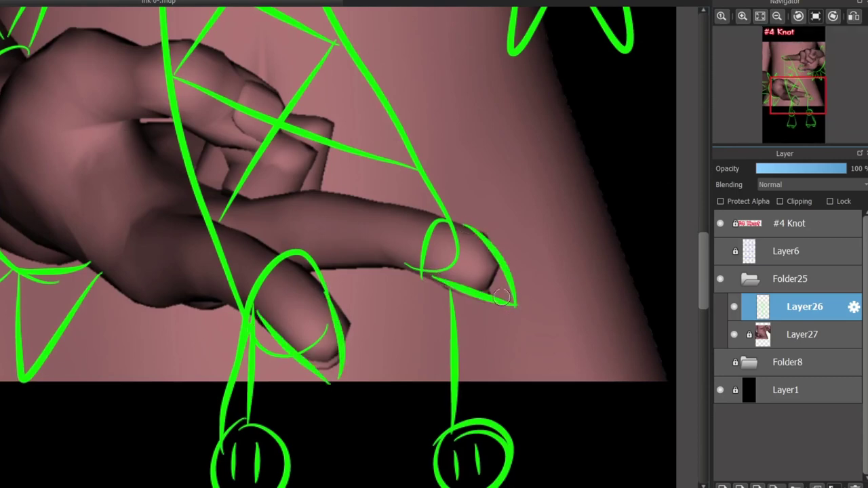
- Lock the green sketch layer Layer26 and add a new empty layer above it
scroll(447, 246, "down", 3)
left_click_drag(770, 75, 786, 89)
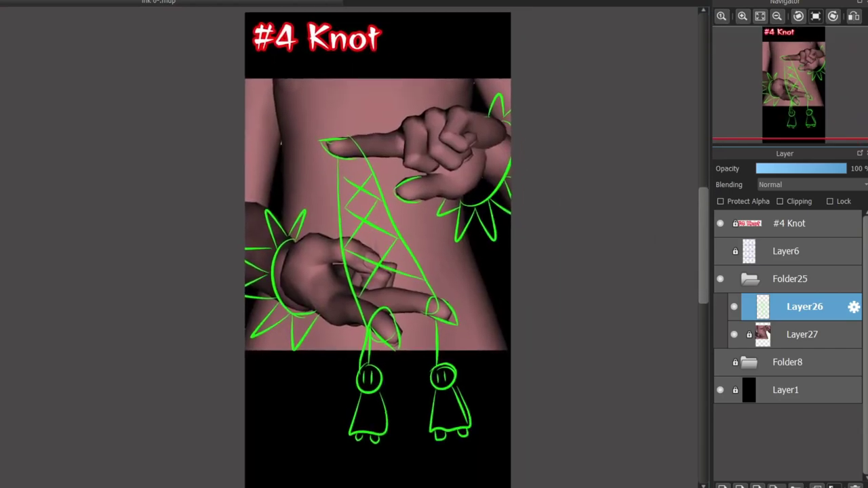
scroll(409, 201, "up", 1)
scroll(374, 212, "up", 1)
scroll(374, 212, "down", 1)
mouse_move(703, 208)
left_mouse_down()
mouse_move(703, 249)
mouse_move(703, 205)
left_mouse_up()
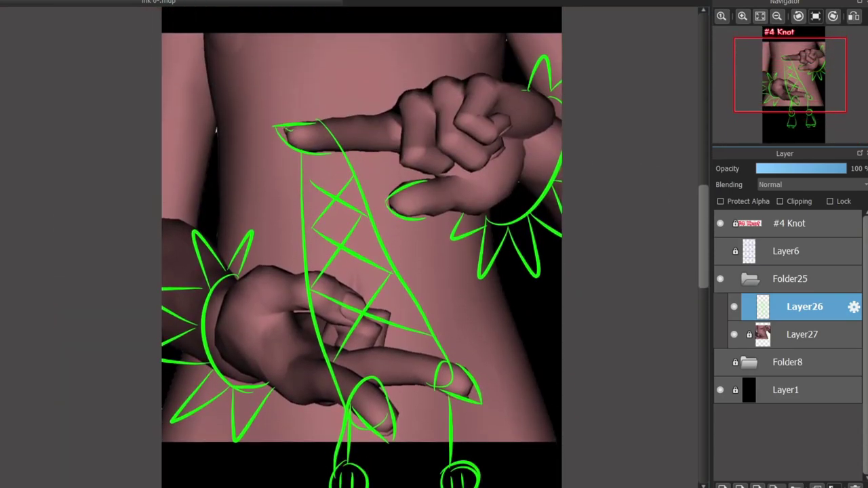
left_click(734, 307)
left_click(733, 307)
left_click(722, 485)
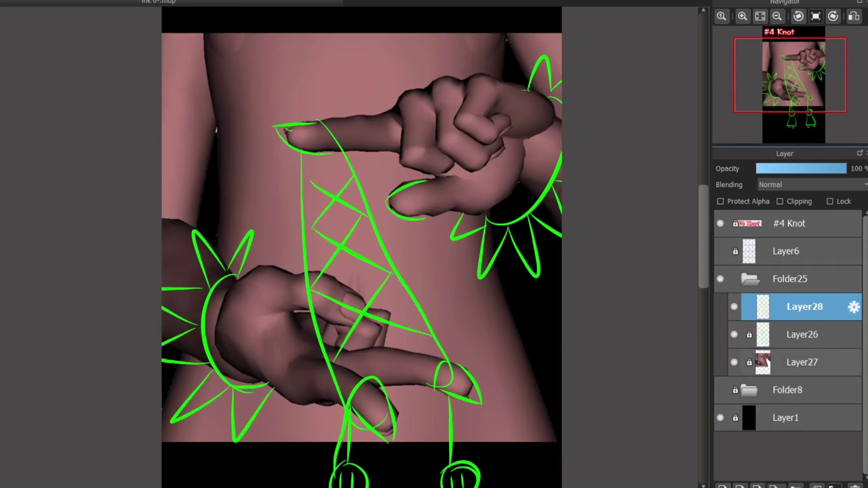
- Lower the opacity of the hand reference layer Layer27, set Layer26 to 46 %, and make Layer28 the active layer
left_click(802, 362)
left_click(799, 168)
left_click(802, 334)
left_click(798, 169)
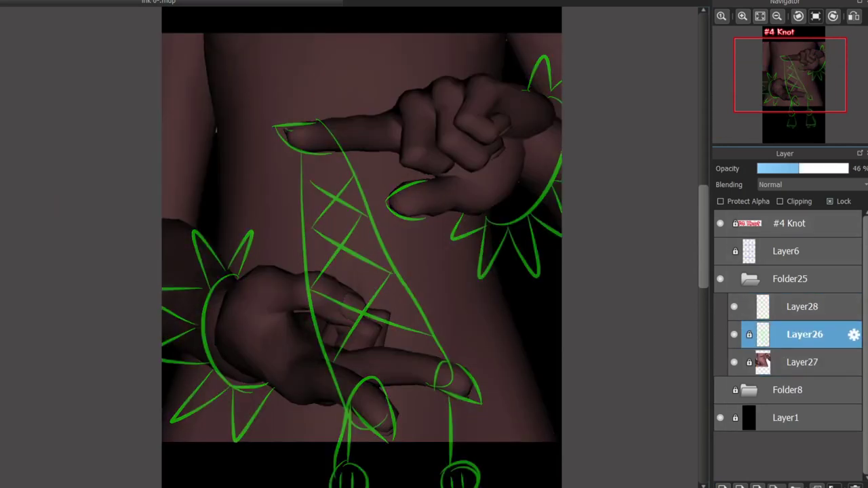
left_click(803, 307)
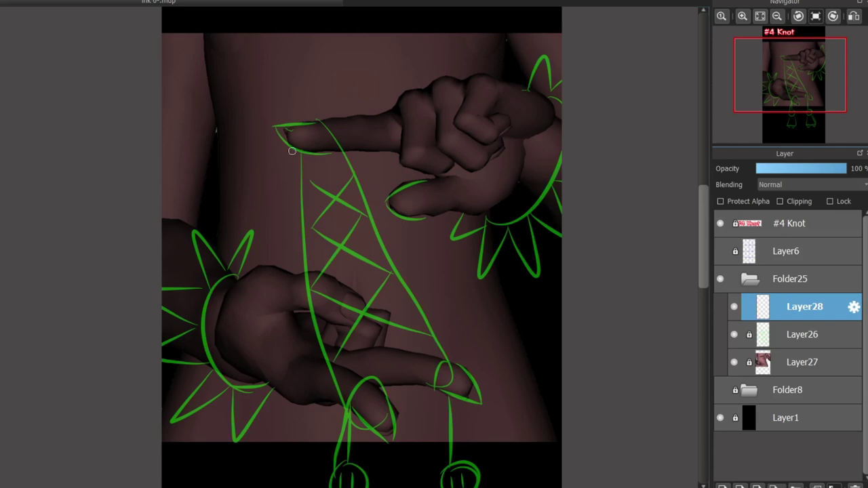
- Ink the upper hand's curled little finger in white on Layer28, including its folded tip and short crease
left_click_drag(288, 154, 377, 169)
key("ctrl+z")
scroll(408, 138, "up", 2)
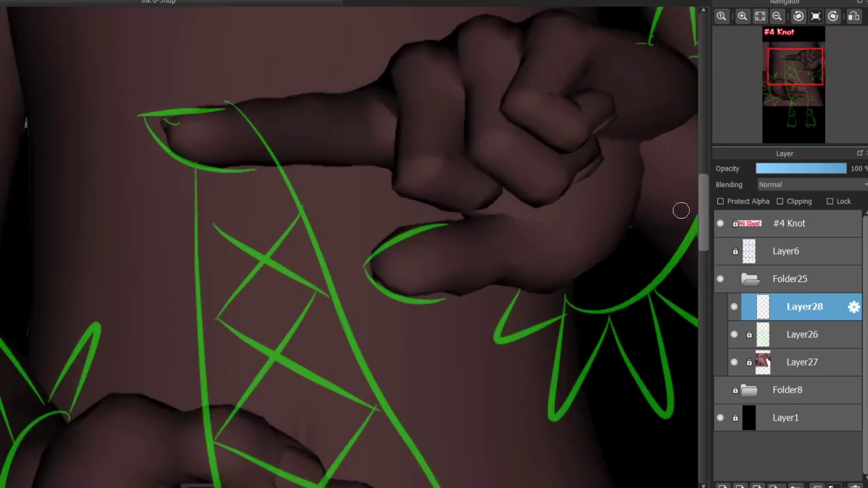
scroll(564, 177, "up", 3)
scroll(430, 149, "right", 3)
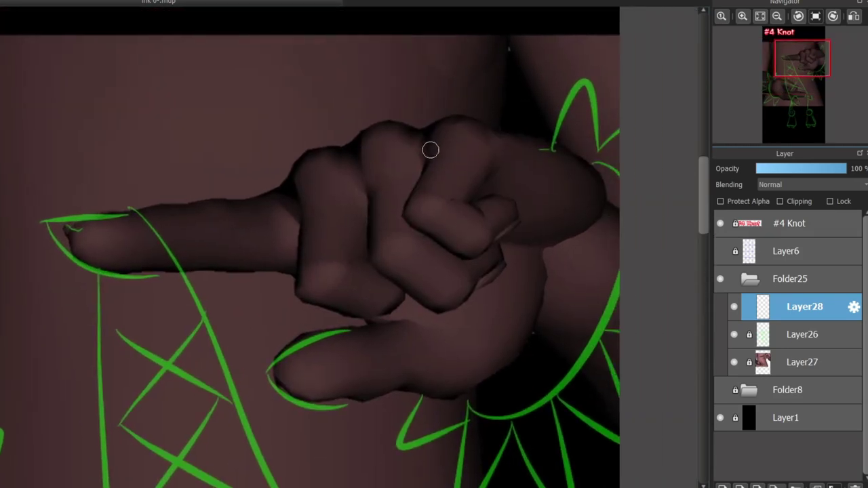
mouse_move(430, 149)
left_mouse_down()
mouse_move(400, 200)
mouse_move(465, 255)
mouse_move(513, 213)
mouse_move(480, 212)
left_mouse_up()
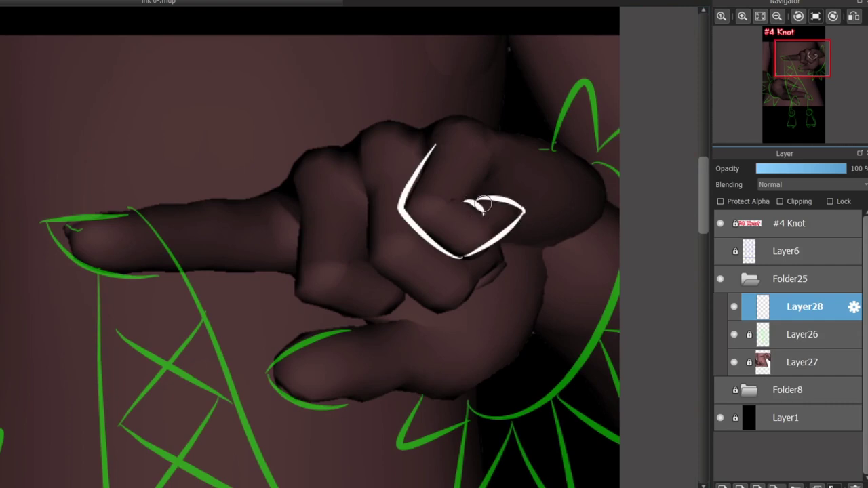
left_click_drag(497, 167, 484, 214)
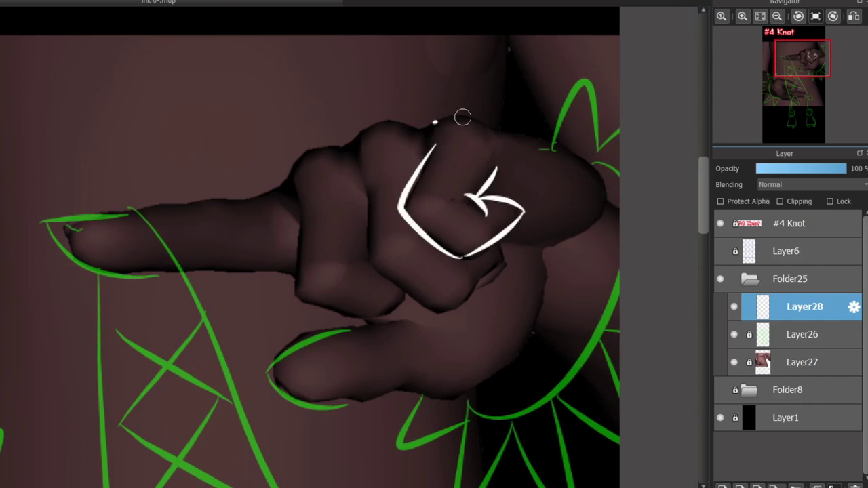
- Ink the two upper knuckle arcs and the back-of-hand contour running towards the wrist on the upper hand
mouse_move(433, 123)
left_mouse_down()
mouse_move(501, 133)
mouse_move(585, 167)
mouse_move(593, 197)
left_mouse_up()
key("ctrl+z")
mouse_move(499, 133)
left_mouse_down()
mouse_move(588, 196)
mouse_move(600, 216)
left_mouse_up()
key("ctrl+z")
mouse_move(416, 130)
left_mouse_down()
mouse_move(351, 149)
mouse_move(358, 258)
left_mouse_up()
key("ctrl+z")
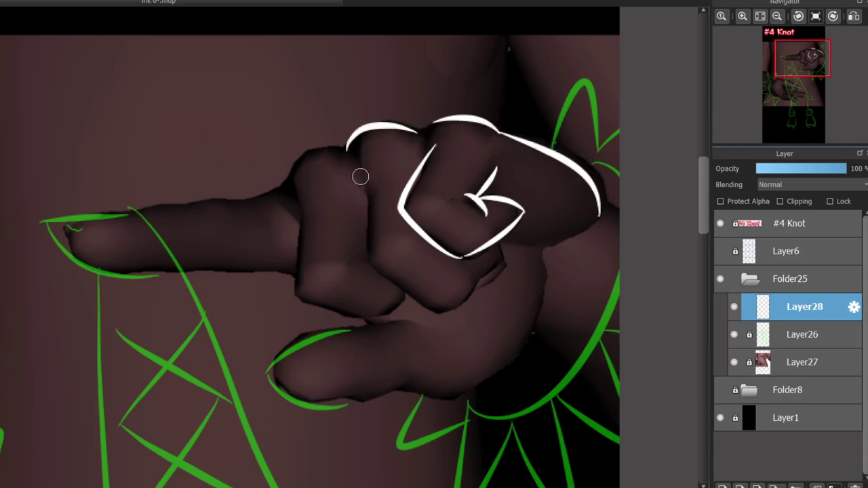
- Ink the upper hand's curled ring finger and add short crease lines at the bends of the ring and little fingers
mouse_move(362, 175)
left_mouse_down()
mouse_move(362, 265)
mouse_move(441, 314)
left_mouse_up()
key("ctrl+z")
mouse_move(362, 261)
left_mouse_down()
mouse_move(444, 311)
mouse_move(501, 252)
left_mouse_up()
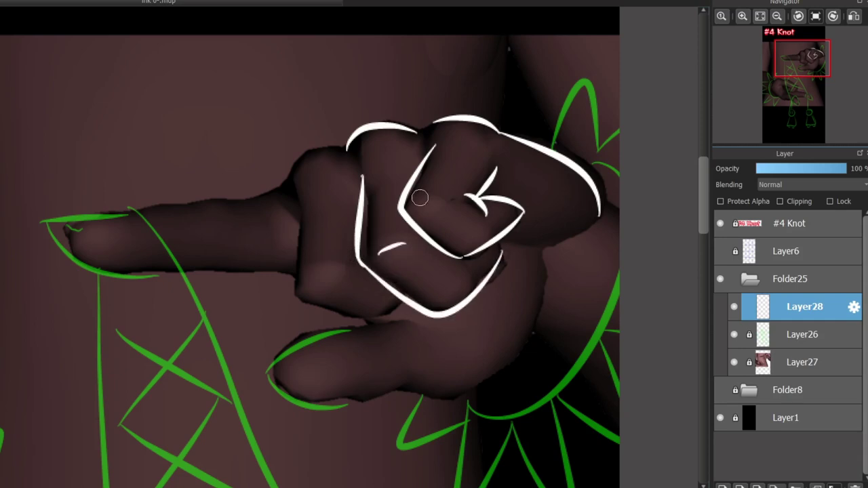
left_click_drag(366, 261, 410, 242)
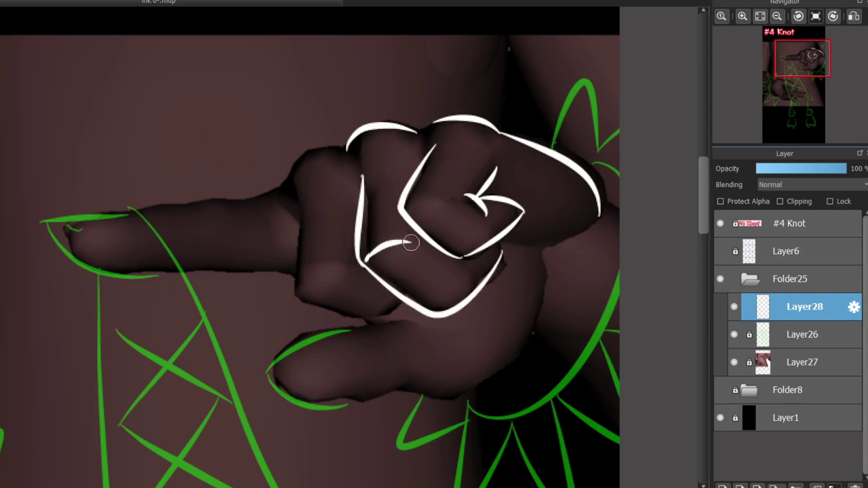
left_click_drag(438, 200, 406, 204)
left_click_drag(351, 277, 363, 281)
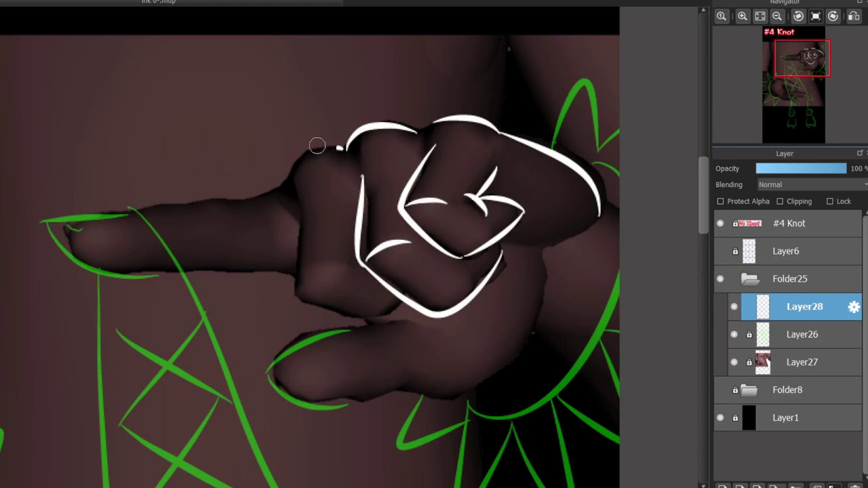
- Ink the upper hand's curled middle finger with its knuckle arc, folded outline and bend crease
mouse_move(343, 143)
left_mouse_down()
mouse_move(291, 171)
mouse_move(293, 244)
left_mouse_up()
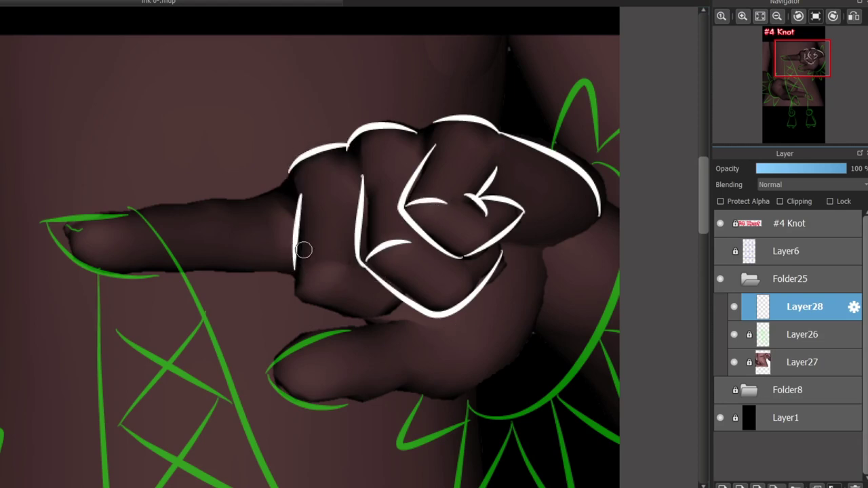
key("ctrl+z")
mouse_move(302, 203)
left_mouse_down()
mouse_move(302, 302)
mouse_move(394, 303)
left_mouse_up()
left_click_drag(314, 312, 360, 292)
key("ctrl+z")
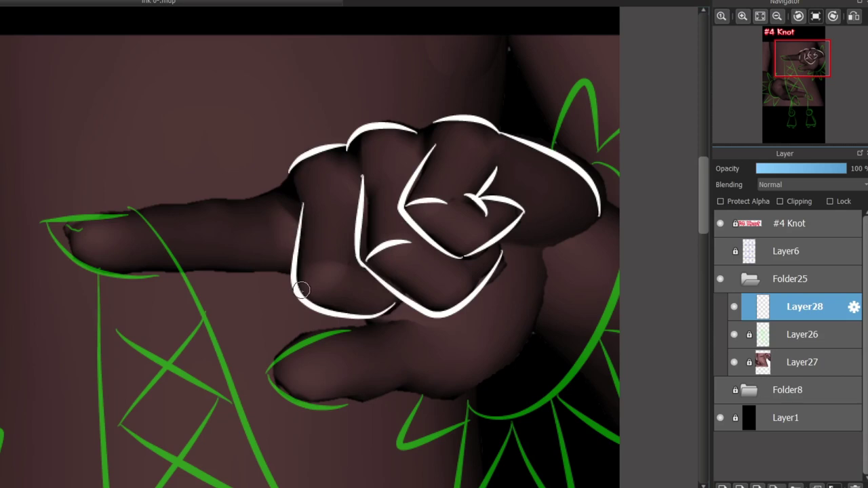
left_click_drag(302, 292, 346, 266)
- Ink the upper hand's thumb with a pointed tip and continue its lower edge around the heel of the palm
mouse_move(339, 332)
left_mouse_down()
mouse_move(277, 373)
mouse_move(399, 392)
left_mouse_up()
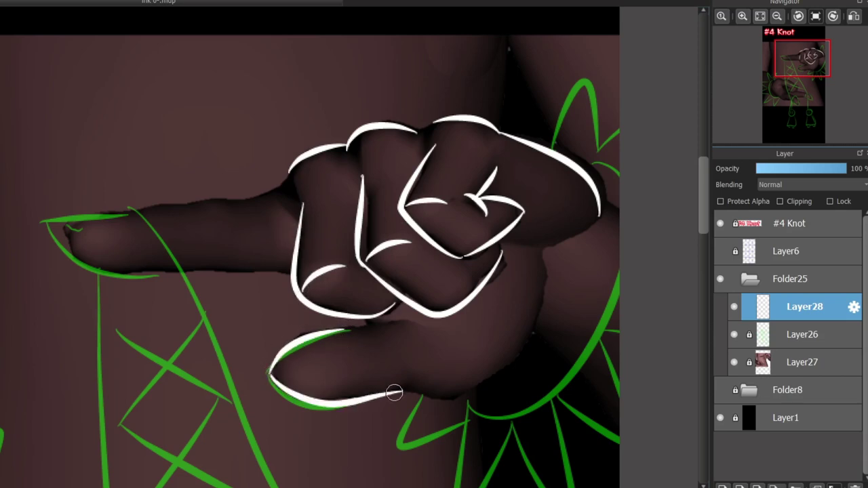
key("ctrl+z")
mouse_move(335, 331)
left_mouse_down()
mouse_move(409, 307)
mouse_move(417, 322)
left_mouse_up()
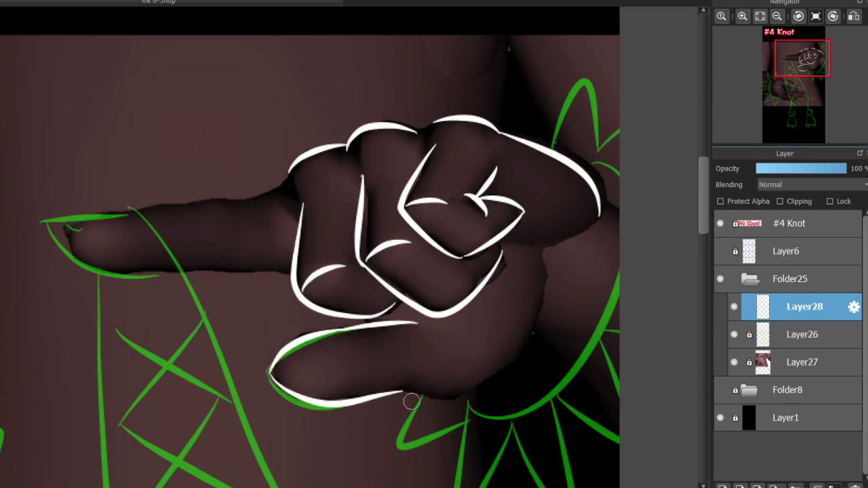
mouse_move(412, 402)
left_mouse_down()
mouse_move(531, 348)
mouse_move(476, 387)
mouse_move(527, 332)
left_mouse_up()
key("ctrl+z")
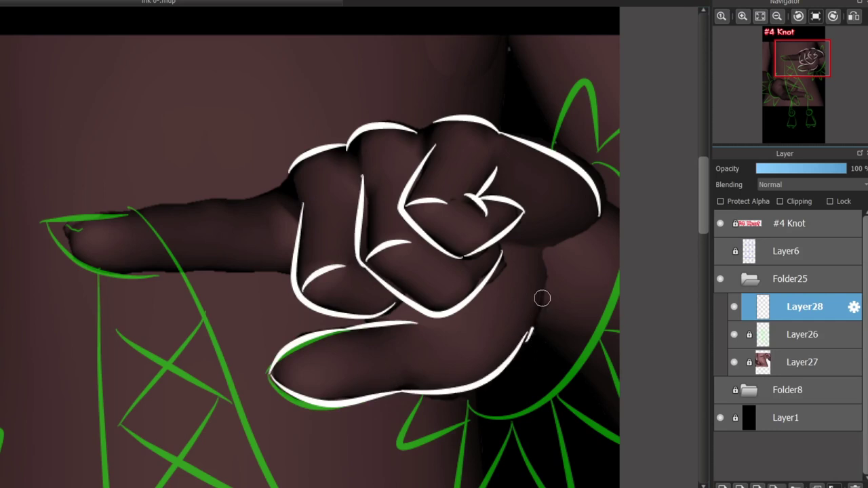
key("ctrl+z")
mouse_move(403, 393)
left_mouse_down()
mouse_move(539, 313)
mouse_move(604, 320)
left_mouse_up()
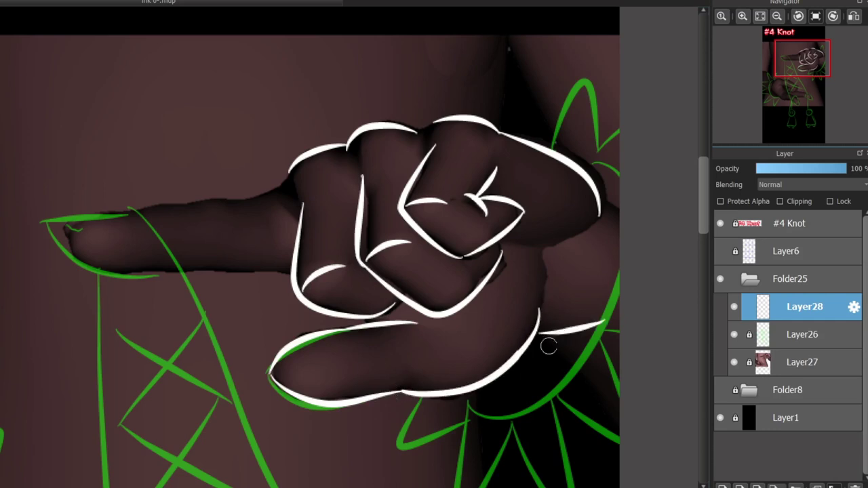
- Ink the curved cuff band around the upper hand's wrist, following the green sketch
key("ctrl+z")
mouse_move(592, 171)
left_mouse_down()
mouse_move(593, 354)
mouse_move(467, 392)
mouse_move(640, 256)
mouse_move(642, 240)
left_mouse_up()
key("ctrl+z")
left_click_drag(587, 170, 636, 197)
- Ink the spikes above the upper hand's cuff and the wrist line joining the palm to the band
left_click_drag(552, 149, 595, 148)
key("ctrl+z")
mouse_move(552, 148)
left_mouse_down()
mouse_move(582, 84)
mouse_move(596, 149)
left_mouse_up()
left_click_drag(597, 150, 639, 127)
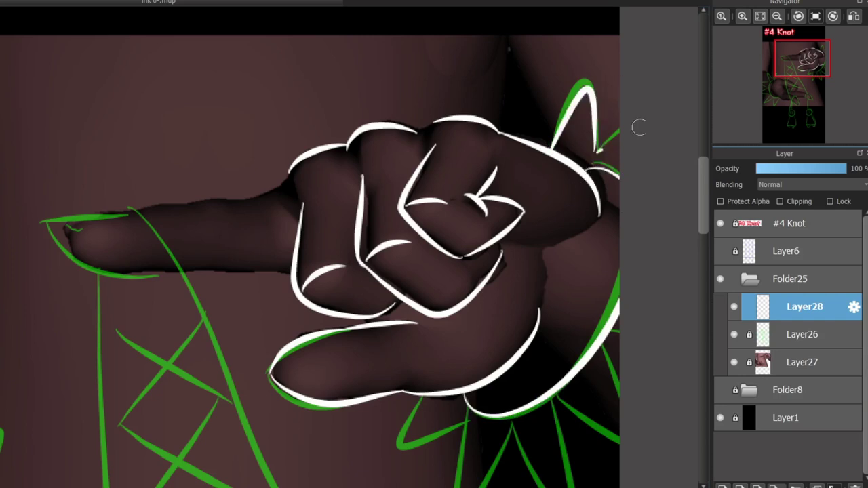
key("ctrl+z")
left_click_drag(693, 310, 690, 220)
mouse_move(537, 240)
left_mouse_down()
mouse_move(587, 257)
mouse_move(570, 242)
mouse_move(594, 250)
left_mouse_up()
key("ctrl+z")
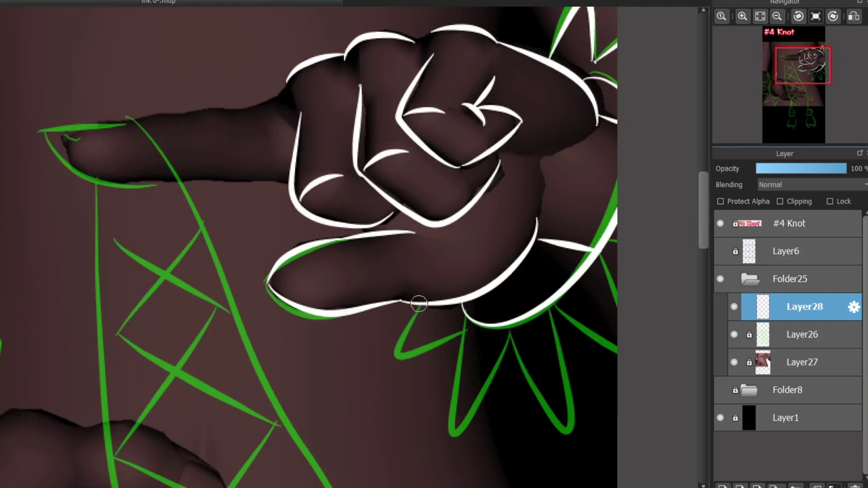
- Ink the row of pointed spikes below the upper hand's cuff
mouse_move(418, 304)
left_mouse_down()
mouse_move(467, 325)
mouse_move(433, 343)
mouse_move(468, 326)
left_mouse_up()
key("ctrl+z")
mouse_move(464, 329)
left_mouse_down()
mouse_move(459, 395)
mouse_move(562, 320)
mouse_move(617, 353)
left_mouse_up()
left_click_drag(625, 308, 608, 264)
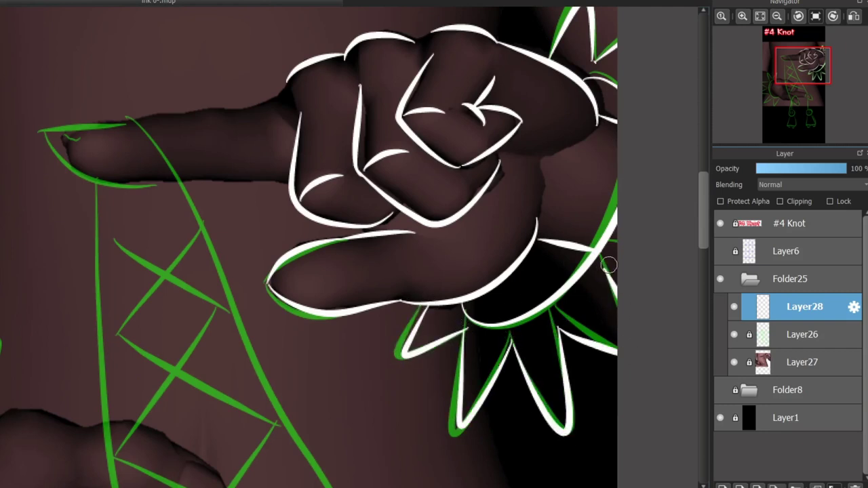
- Ink the upper edge of the upper hand's pointing finger from the nail tip to the knuckle
left_click_drag(248, 207, 367, 204)
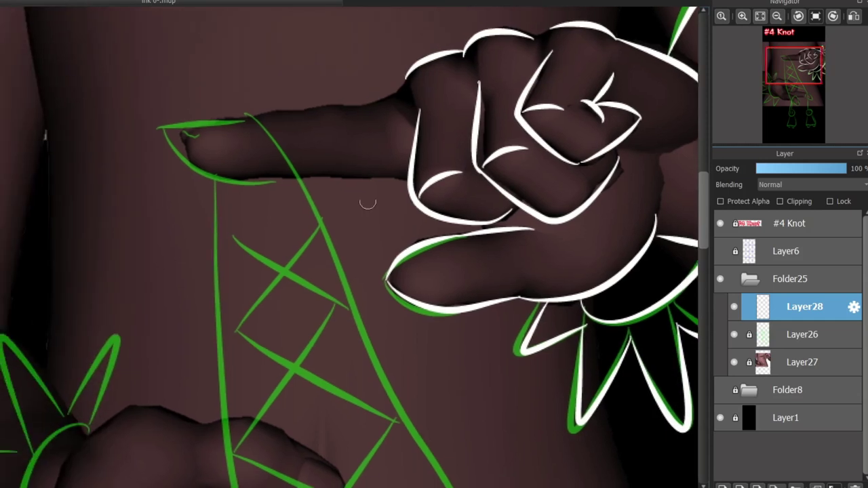
mouse_move(161, 127)
left_mouse_down()
mouse_move(389, 104)
mouse_move(236, 121)
mouse_move(271, 113)
left_mouse_up()
key("ctrl+z")
key("ctrl+z")
key("ctrl+z")
left_click_drag(187, 129, 291, 110)
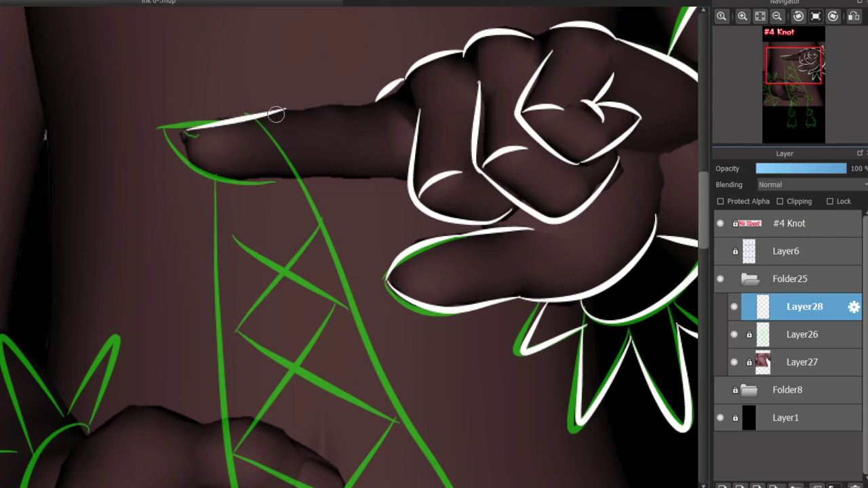
key("ctrl+z")
left_click_drag(163, 127, 285, 110)
left_click_drag(279, 111, 373, 103)
key("ctrl+z")
key("ctrl+z")
- Ink the nail's lower curve and the underside of the upper hand's pointing finger
left_click_drag(165, 129, 385, 178)
left_click_drag(289, 206, 341, 223)
key("ctrl+z")
key("ctrl+z")
mouse_move(167, 133)
left_mouse_down()
mouse_move(182, 154)
mouse_move(318, 183)
mouse_move(400, 186)
mouse_move(386, 173)
mouse_move(398, 177)
left_mouse_up()
key("ctrl+z")
key("ctrl+z")
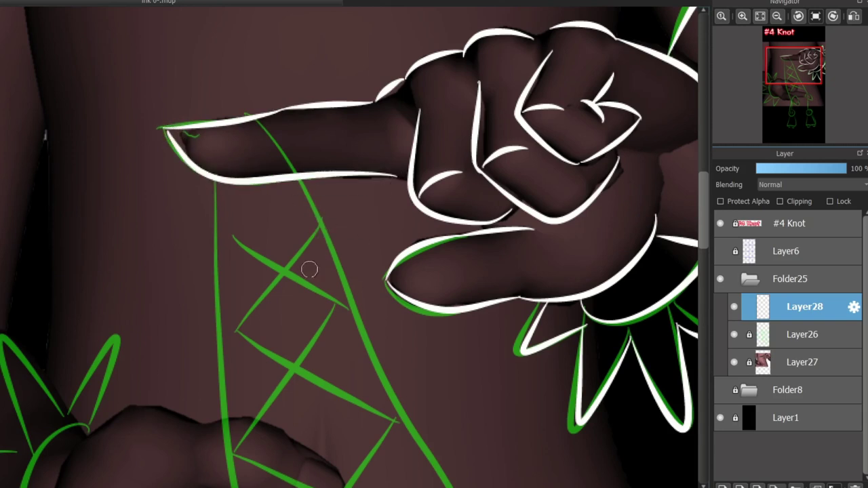
- Ink both edges of the lower hand's nearest extended finger, meeting at its long pointed nail
left_click_drag(362, 486, 330, 487)
left_click_drag(703, 208, 703, 263)
mouse_move(352, 256)
left_mouse_down()
mouse_move(436, 314)
mouse_move(440, 362)
left_mouse_up()
key("ctrl+z")
mouse_move(494, 417)
left_mouse_down()
mouse_move(421, 355)
mouse_move(348, 333)
mouse_move(324, 339)
left_mouse_up()
left_click_drag(496, 374, 349, 252)
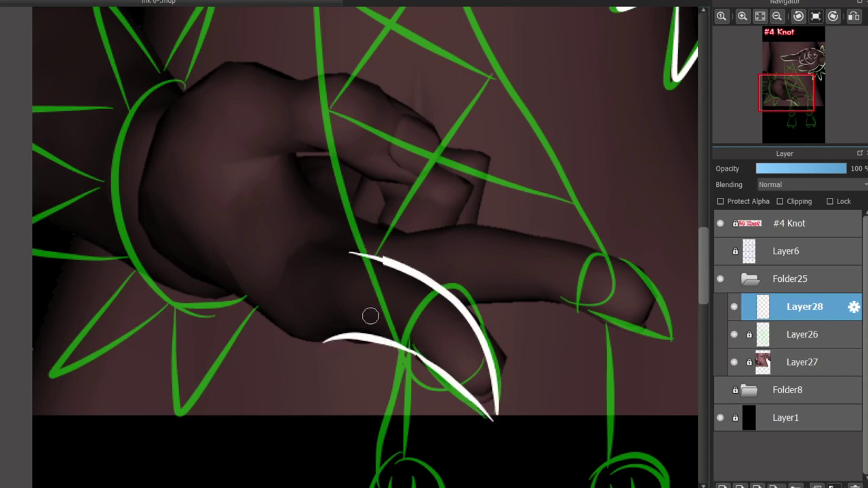
- Ink the underside of the lower hand's second extended finger out to its pointed nail tip
left_click_drag(363, 487, 391, 487)
left_click_drag(347, 301, 542, 332)
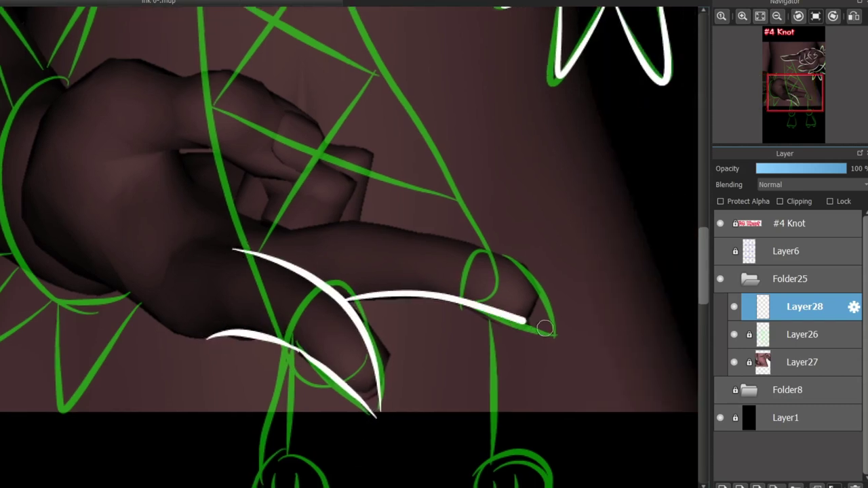
key("ctrl+z")
mouse_move(332, 298)
left_mouse_down()
mouse_move(413, 291)
mouse_move(546, 338)
left_mouse_up()
key("ctrl+z")
left_click_drag(426, 300, 554, 334)
- Ink the upper edge of the lower hand's second extended finger from the nail tip back to the palm
mouse_move(553, 332)
left_mouse_down()
mouse_move(544, 311)
mouse_move(434, 235)
mouse_move(499, 259)
mouse_move(259, 237)
left_mouse_up()
key("ctrl+z")
key("ctrl+z")
mouse_move(372, 230)
left_mouse_down()
mouse_move(255, 237)
mouse_move(377, 234)
left_mouse_up()
key("ctrl+z")
key("ctrl+z")
key("ctrl+y")
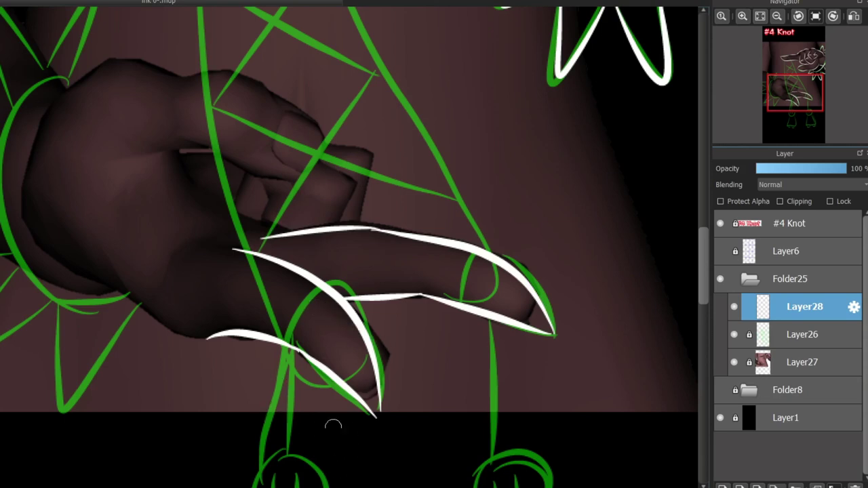
- Ink the lower and upper edges of the lower hand's topmost curled finger
scroll(333, 425, "left", 3)
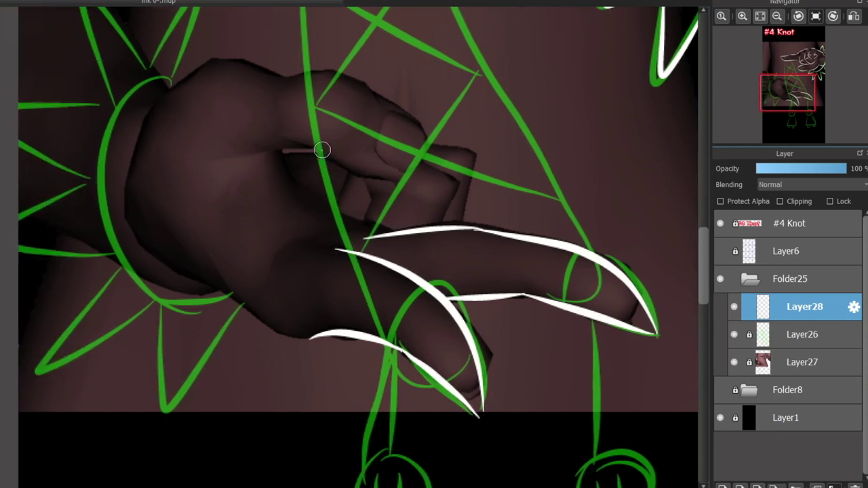
left_click_drag(322, 149, 421, 175)
key("ctrl+z")
mouse_move(307, 141)
left_mouse_down()
mouse_move(399, 179)
mouse_move(423, 179)
mouse_move(433, 160)
mouse_move(335, 84)
mouse_move(311, 85)
left_mouse_up()
key("ctrl+z")
key("ctrl+z")
left_click_drag(432, 160, 370, 84)
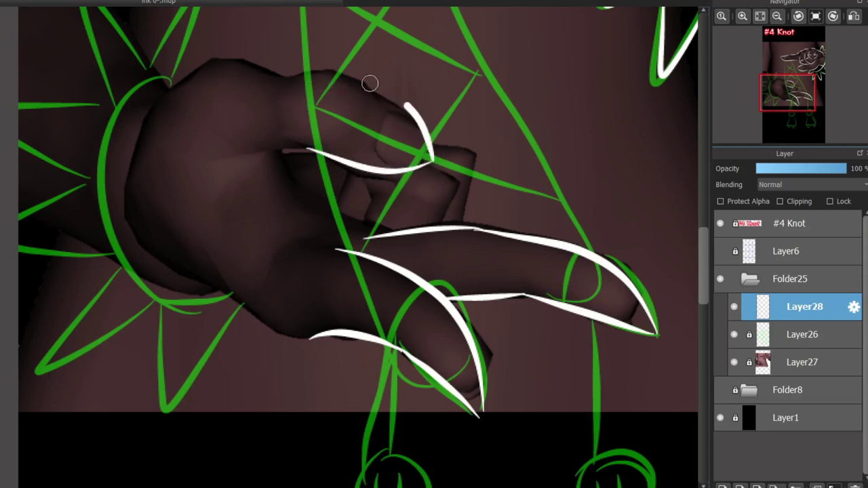
left_click_drag(293, 71, 431, 161)
- Ink the rounded upper contour of the lower hand from the curled finger's base to the wrist
mouse_move(291, 75)
left_mouse_down()
mouse_move(235, 56)
mouse_move(175, 108)
left_mouse_up()
key("ctrl+z")
left_click_drag(203, 55, 172, 101)
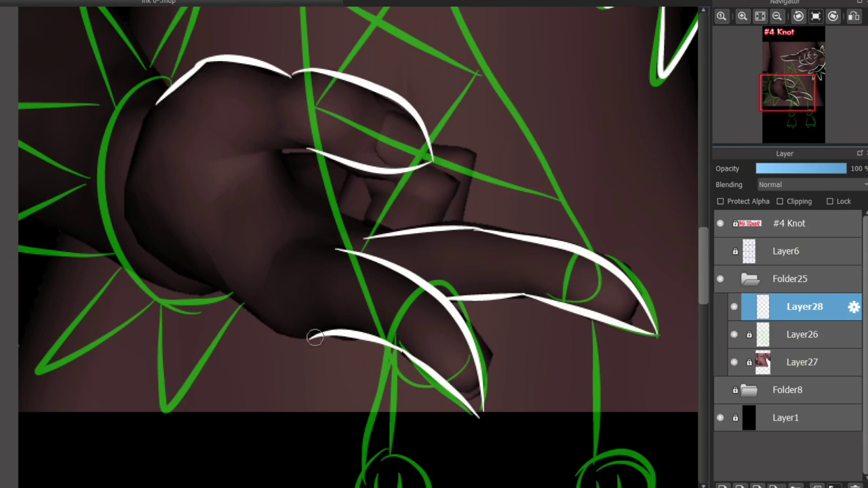
- Ink the lower hand's bottom contour from the nearest extended finger's base back to the wrist
left_click_drag(313, 337, 178, 263)
left_click_drag(206, 329, 246, 348)
key("ctrl+z")
key("ctrl+z")
left_click_drag(313, 337, 184, 268)
key("ctrl+z")
left_click_drag(204, 330, 250, 348)
key("ctrl+z")
- Ink the two folded fingers tucked behind the lower hand's topmost curled finger
mouse_move(360, 168)
left_mouse_down()
mouse_move(394, 189)
mouse_move(372, 233)
left_mouse_up()
key("ctrl+z")
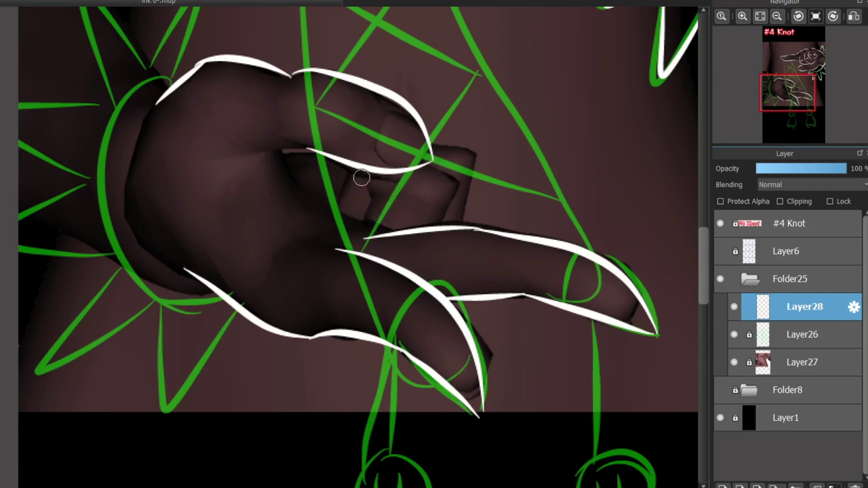
left_click_drag(403, 197, 411, 199)
mouse_move(375, 195)
left_mouse_down()
mouse_move(364, 221)
mouse_move(379, 192)
mouse_move(413, 189)
mouse_move(436, 226)
left_mouse_up()
key("ctrl+z")
key("ctrl+z")
mouse_move(433, 146)
left_mouse_down()
mouse_move(476, 158)
mouse_move(454, 208)
mouse_move(480, 156)
mouse_move(461, 221)
left_mouse_up()
key("ctrl+z")
- Ink the palm edge inside the lower hand's finger gap and extend the curled finger's crease into the palm
left_click_drag(354, 174, 346, 208)
mouse_move(288, 152)
left_mouse_down()
mouse_move(309, 198)
mouse_move(405, 234)
left_mouse_up()
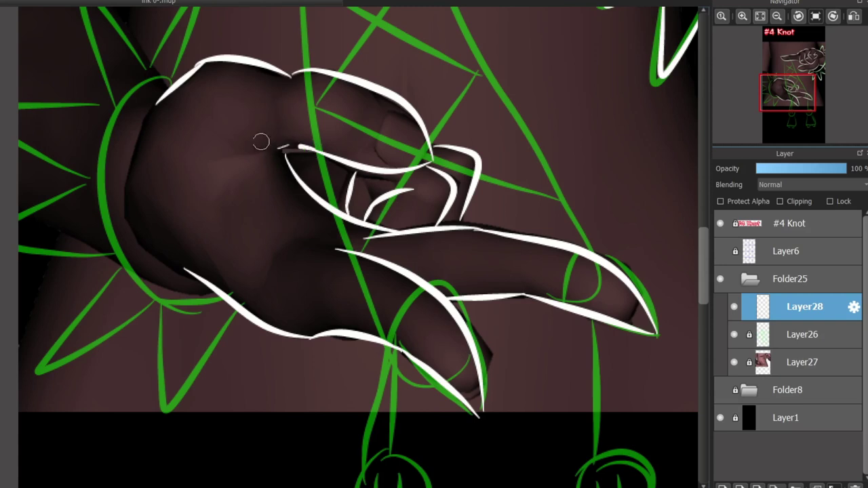
left_click_drag(297, 144, 239, 155)
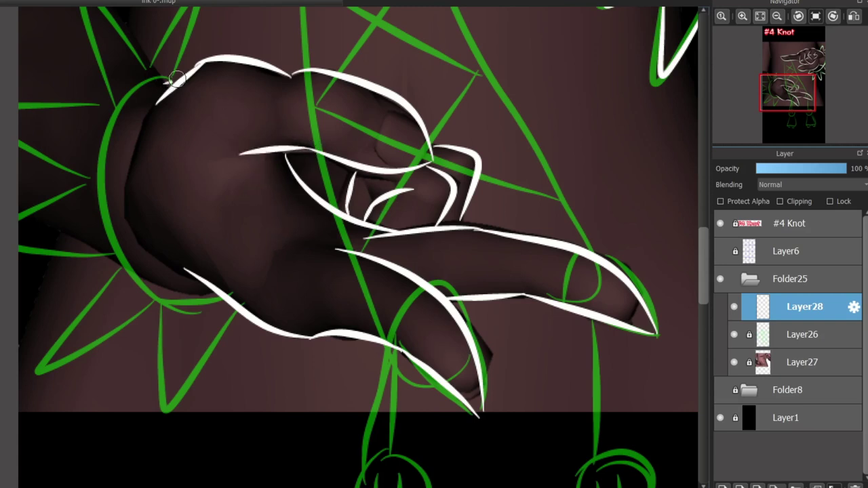
- Ink the lower hand's curved cuff band and the spikes along its lower and outer sides
mouse_move(156, 75)
left_mouse_down()
mouse_move(121, 246)
mouse_move(224, 303)
left_mouse_up()
mouse_move(156, 306)
left_mouse_down()
mouse_move(158, 425)
mouse_move(240, 322)
left_mouse_up()
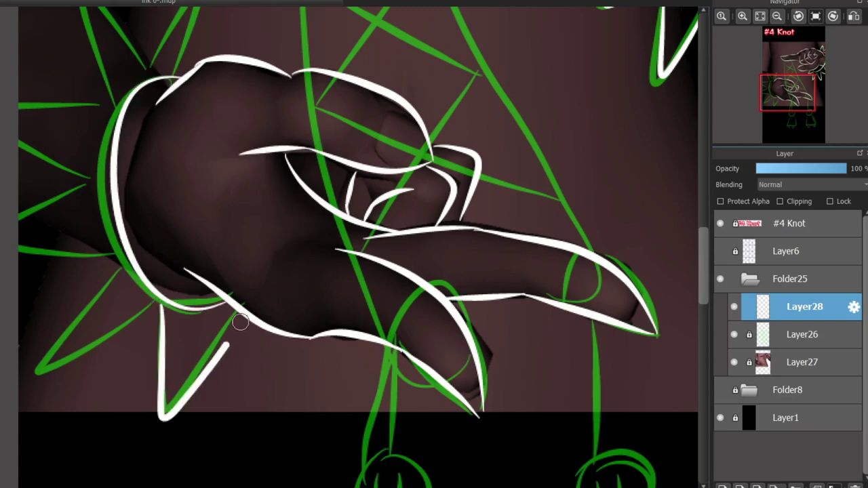
left_click_drag(157, 307, 50, 349)
mouse_move(51, 348)
left_mouse_down()
mouse_move(123, 264)
mouse_move(18, 234)
left_mouse_up()
left_click_drag(99, 178, 19, 207)
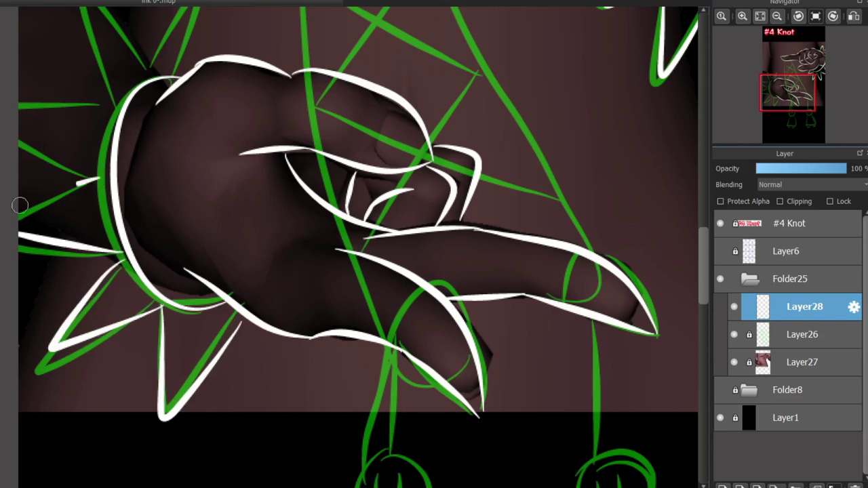
- Ink the remaining outer spikes and the two upright spikes at the top of the lower hand's cuff
left_click_drag(676, 261, 678, 344)
mouse_move(97, 253)
left_mouse_down()
mouse_move(39, 180)
mouse_move(111, 187)
mouse_move(108, 91)
mouse_move(150, 153)
mouse_move(202, 69)
mouse_move(190, 181)
left_mouse_up()
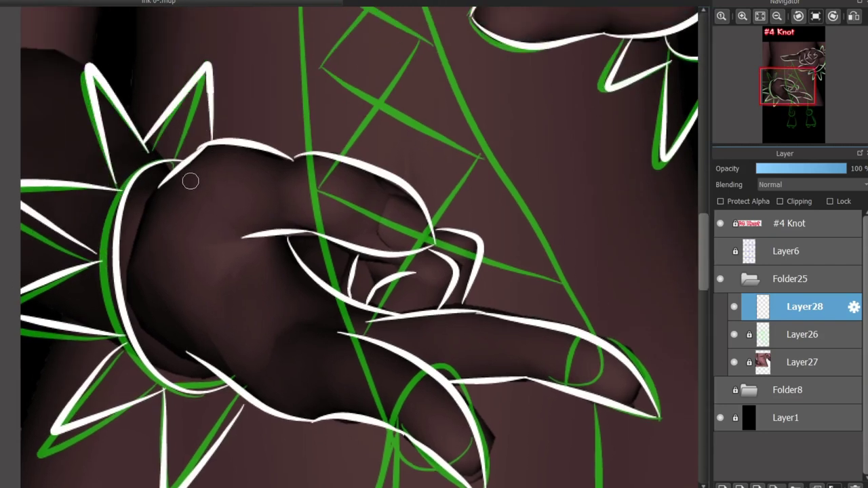
key("ctrl+z")
mouse_move(153, 150)
left_mouse_down()
mouse_move(208, 75)
mouse_move(228, 137)
mouse_move(189, 160)
mouse_move(147, 149)
mouse_move(203, 65)
mouse_move(213, 140)
left_mouse_up()
key("ctrl+z")
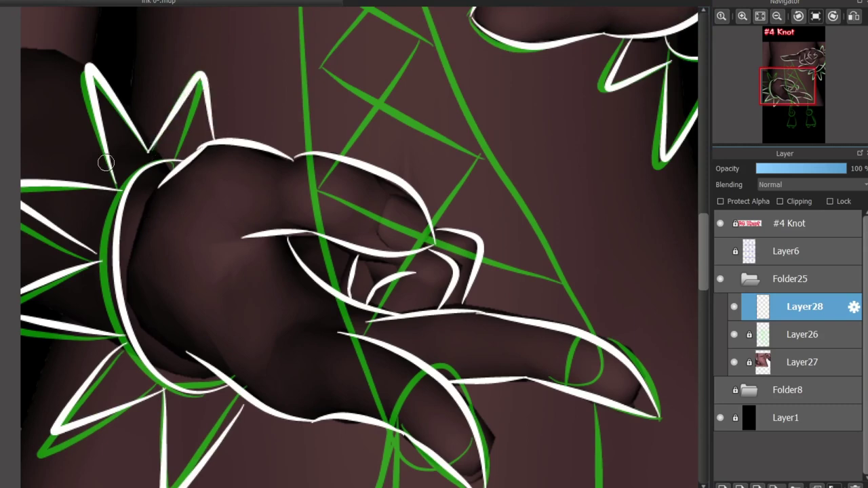
scroll(317, 321, "down", 2)
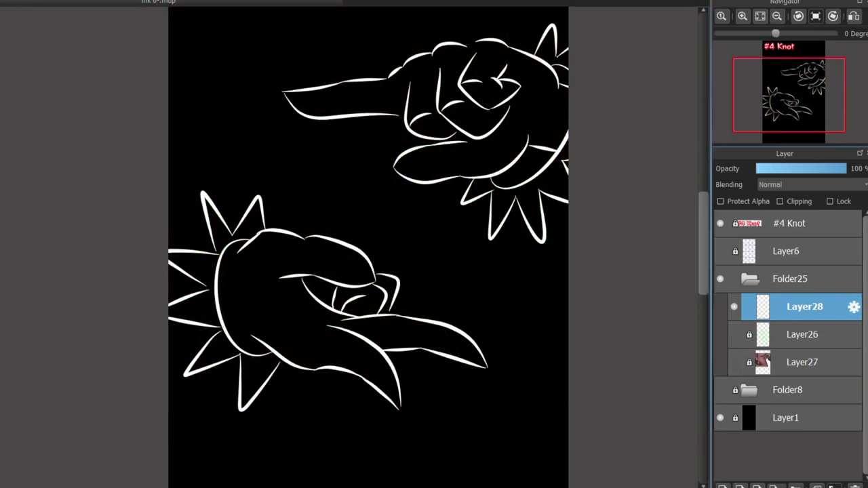
scroll(334, 247, "down", 1)
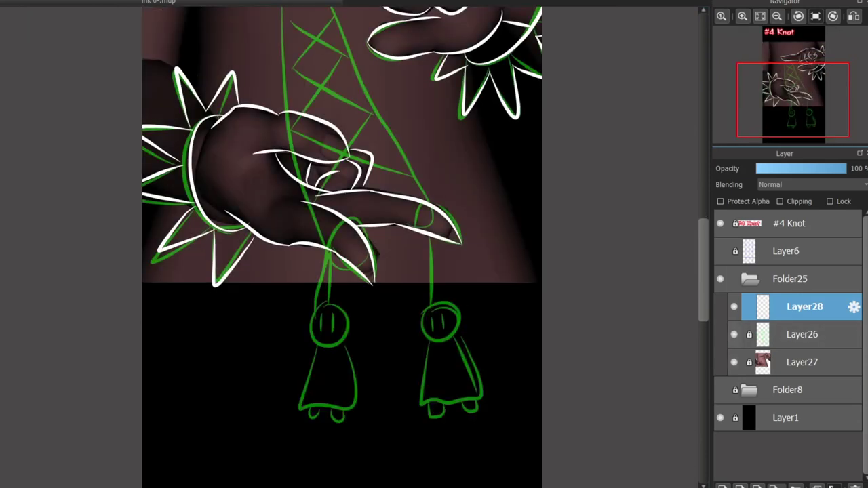
- Hide the reference photo layer Layer27 and add a new layer above the white ink layer Layer28
left_click(733, 362)
left_click_drag(794, 104, 787, 84)
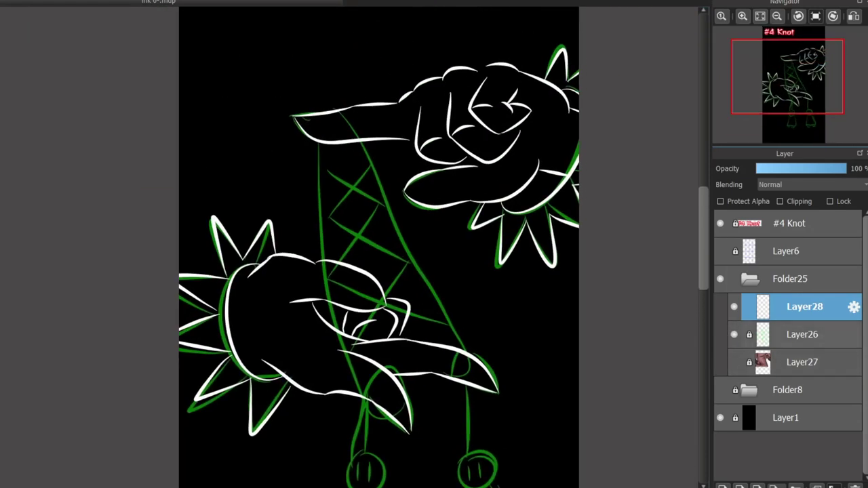
left_click(723, 486)
left_click(784, 338)
scroll(400, 358, "up", 2)
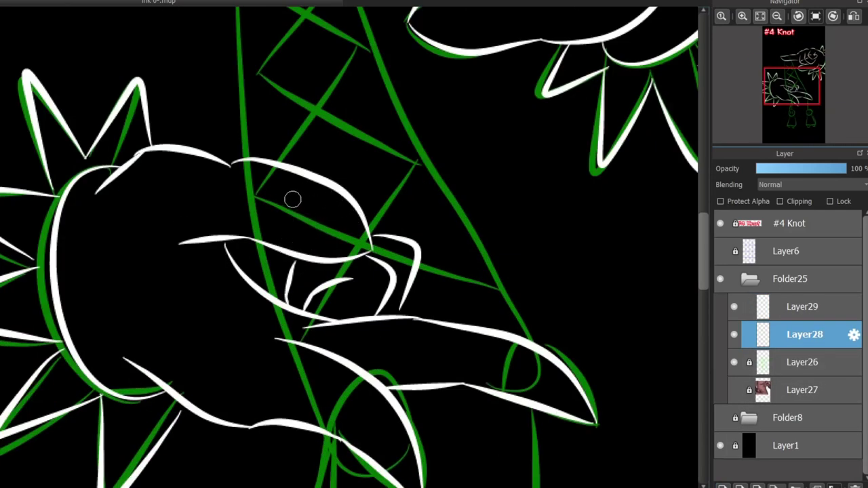
left_click_drag(312, 180, 303, 248)
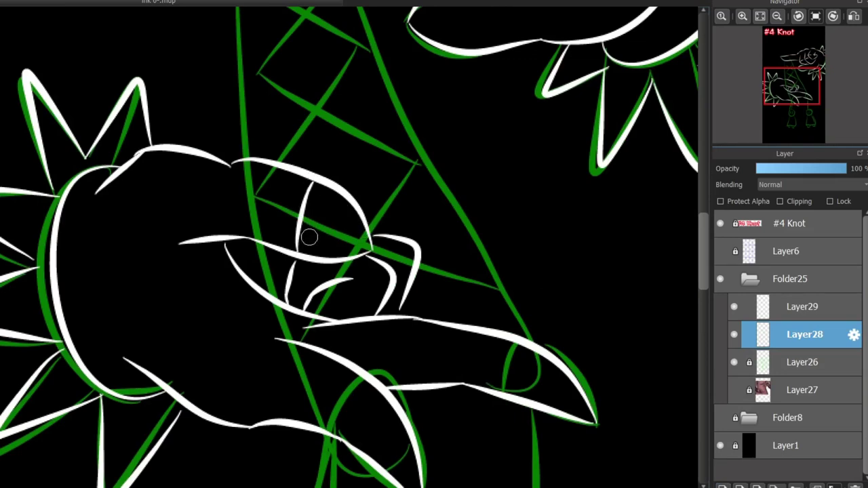
key("ctrl+z")
scroll(327, 197, "down", 4)
scroll(331, 184, "up", 2)
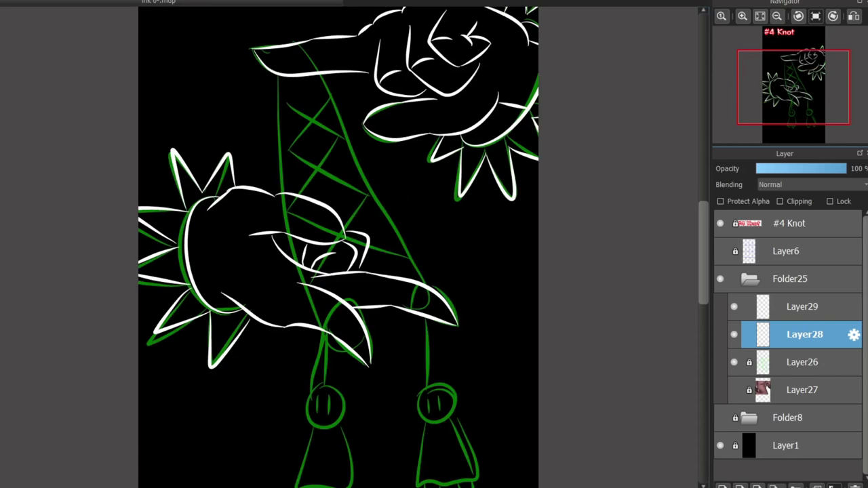
scroll(350, 225, "down", 1)
scroll(331, 144, "up", 2)
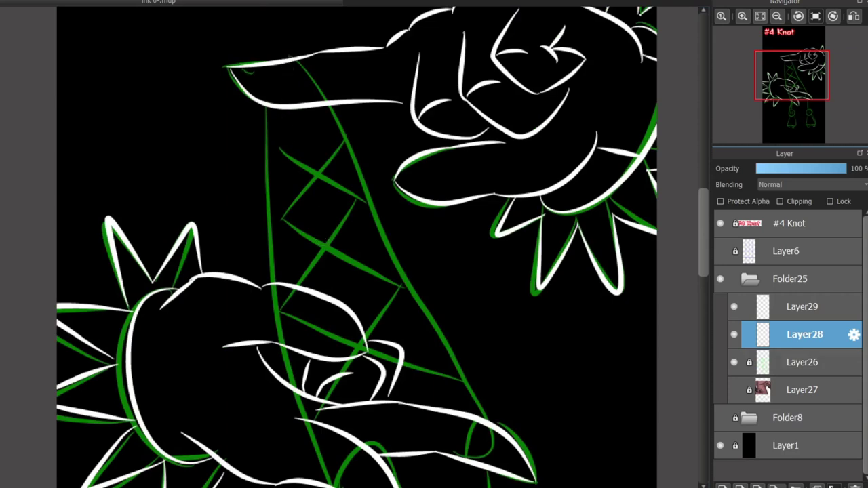
- Lock Layer28 and draw a straight red string on Layer29 from the upper hand's pointing finger to the lower hand's pointing fingertip
left_click(830, 201)
left_click(804, 307)
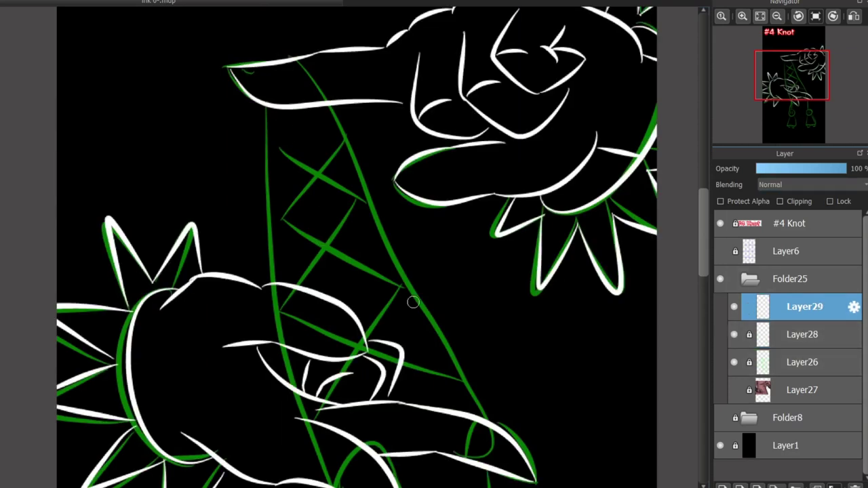
left_click_drag(290, 59, 385, 344)
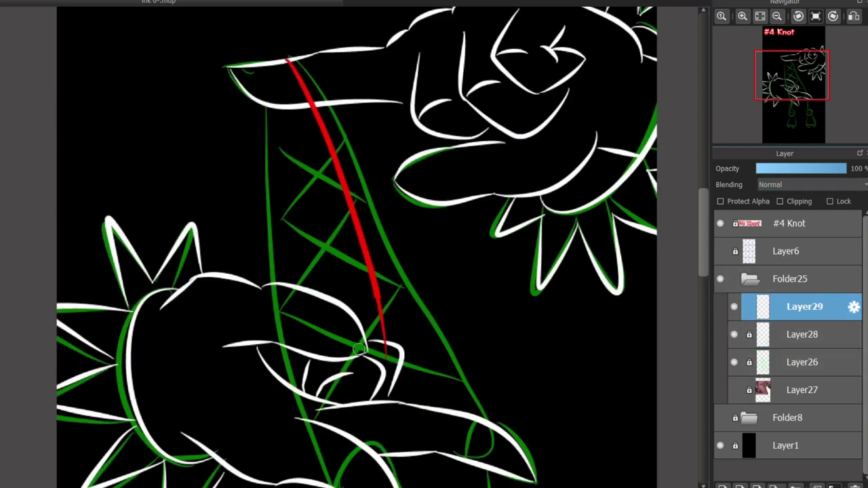
scroll(386, 276, "down", 1)
key("ctrl+z")
left_click_drag(321, 131, 385, 265)
key("ctrl+z")
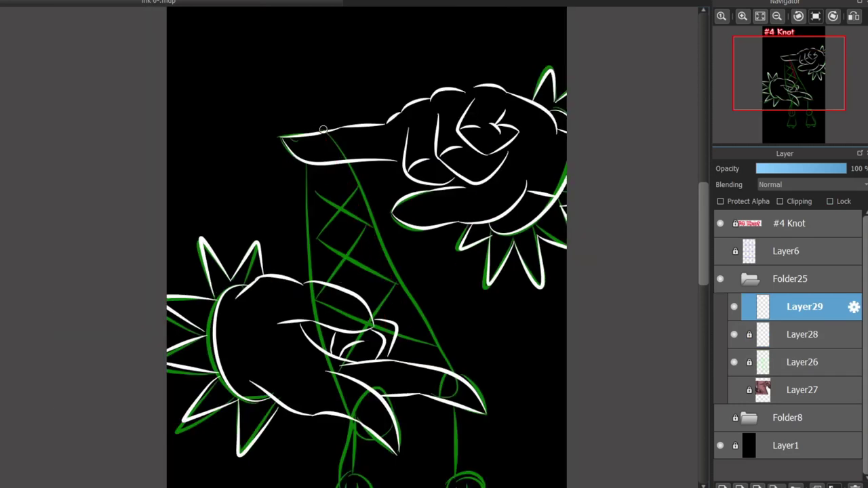
left_click_drag(321, 131, 461, 380)
key("ctrl+z")
left_click_drag(323, 133, 461, 379)
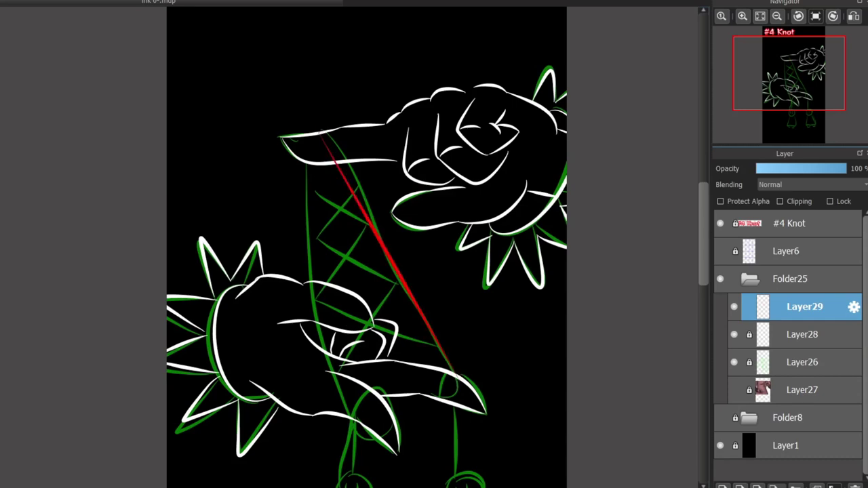
- Draw a second straight red string from the upper hand's pointing finger down to the lower hand's thumb
scroll(693, 248, "down", 3)
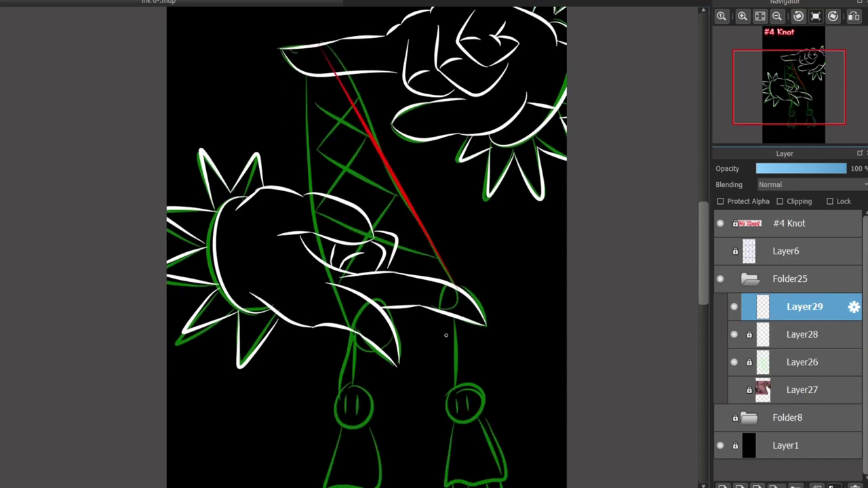
scroll(445, 335, "up", 2)
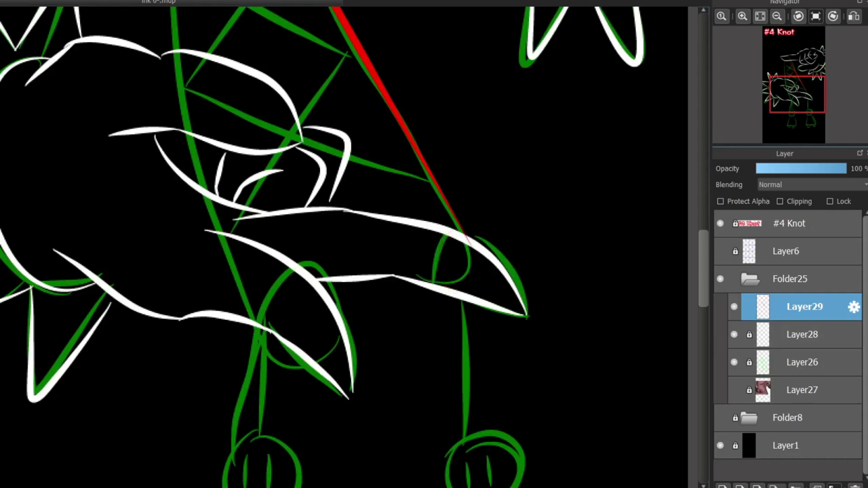
scroll(269, 375, "up", 2)
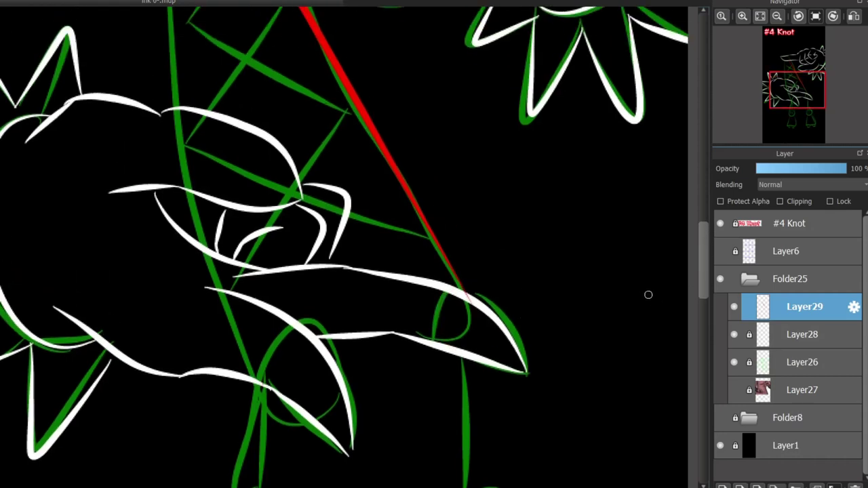
scroll(648, 295, "up", 8)
left_click(179, 60, "shift")
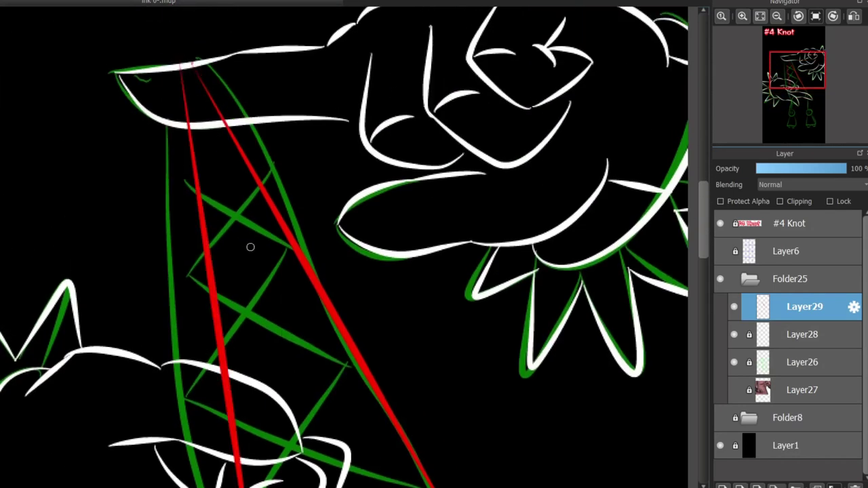
- Draw a red zigzag between the two long strings, running from the upper hand down to the lower pointing finger
scroll(673, 252, "down", 7)
scroll(258, 88, "up", 2)
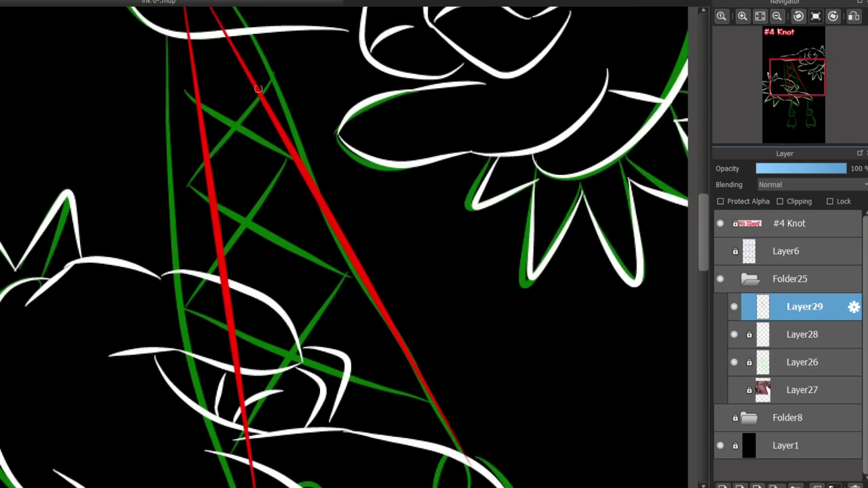
left_click_drag(216, 130, 207, 153)
mouse_move(207, 160)
left_mouse_down()
mouse_move(341, 253)
mouse_move(341, 243)
left_mouse_up()
mouse_move(346, 256)
left_mouse_down()
mouse_move(279, 345)
mouse_move(242, 378)
left_mouse_up()
left_click_drag(242, 386, 457, 445)
- Draw the short red strings hanging from the lower hand's pointing finger and thumb down to the sketched doll heads
scroll(344, 247, "down", 1)
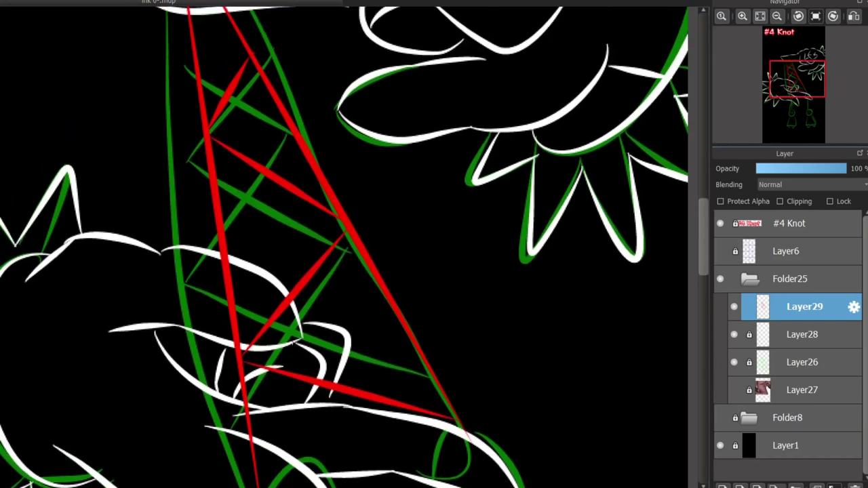
scroll(659, 299, "down", 10)
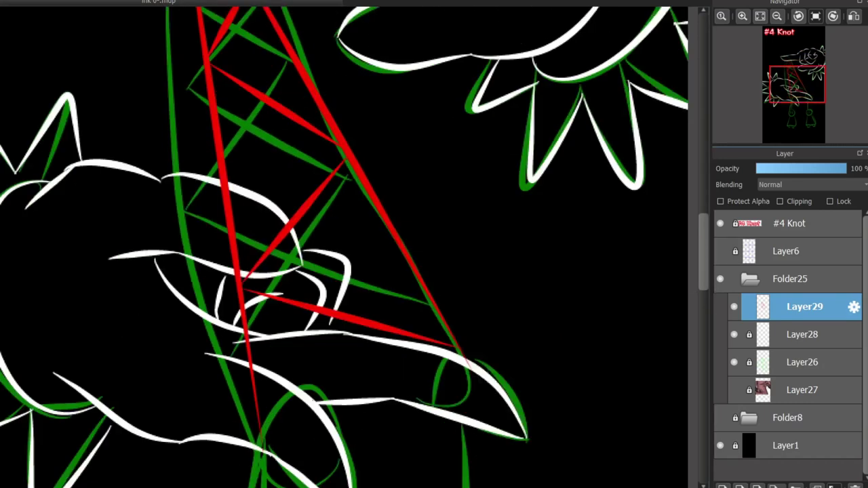
left_click_drag(464, 263, 467, 324)
left_click_drag(266, 223, 263, 343)
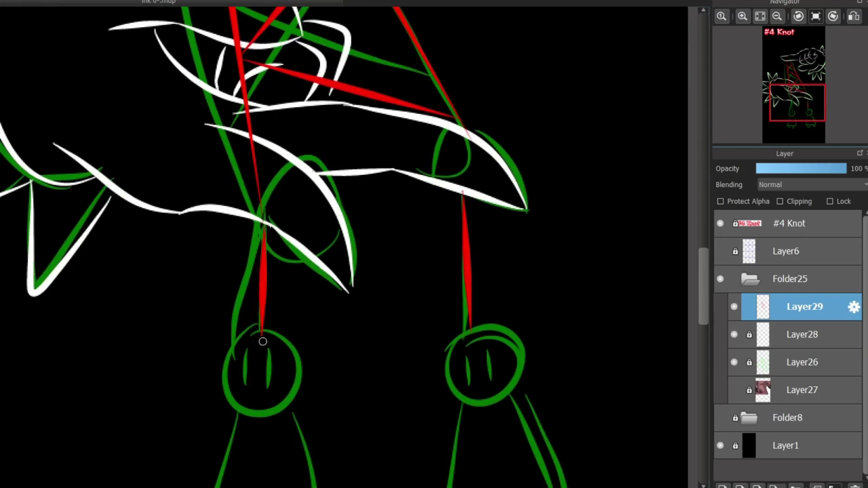
- Draw the opposing red zigzag between the long strings to complete the row of crossed laces
scroll(690, 240, "up", 8)
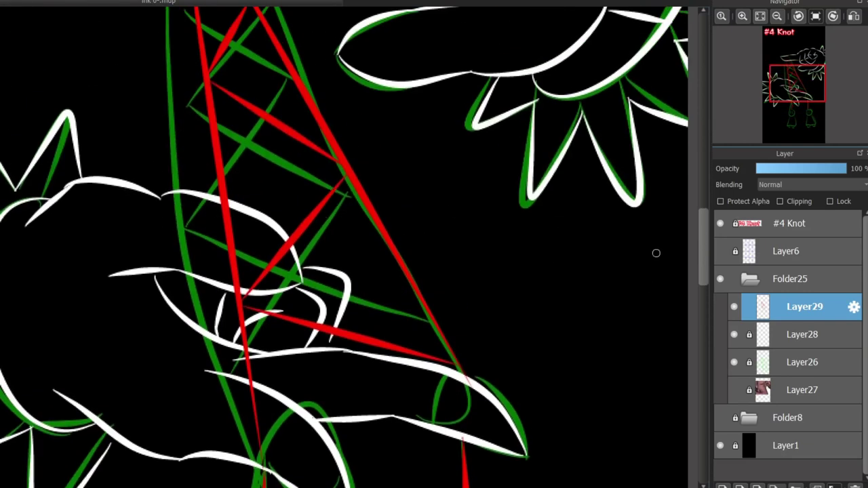
mouse_move(344, 397)
left_mouse_down()
mouse_move(383, 258)
mouse_move(227, 172)
mouse_move(284, 65)
left_mouse_up()
left_click_drag(703, 245, 703, 221)
mouse_move(284, 191)
left_mouse_down()
mouse_move(190, 128)
mouse_move(195, 115)
left_mouse_up()
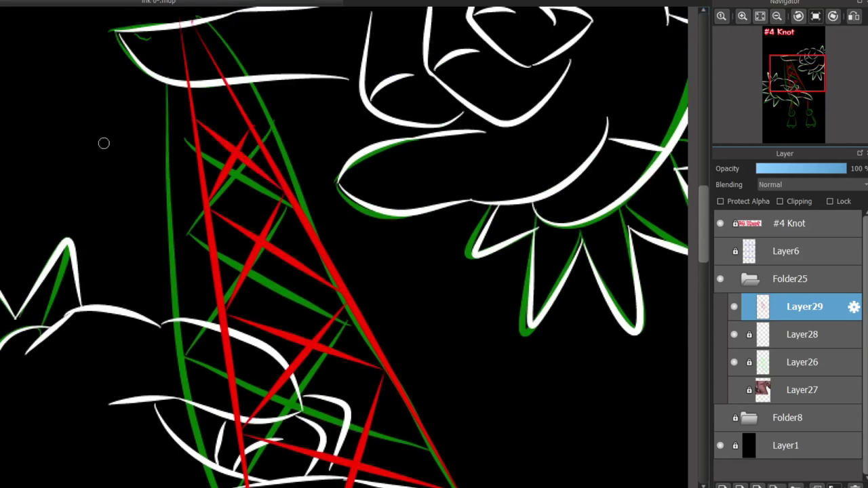
- Hide the green sketch layer Layer26 and draw a curved red loop around the lower hand's pointing fingertip
left_click(734, 362)
scroll(372, 367, "down", 4)
scroll(342, 367, "up", 3)
left_click_drag(793, 109, 795, 97)
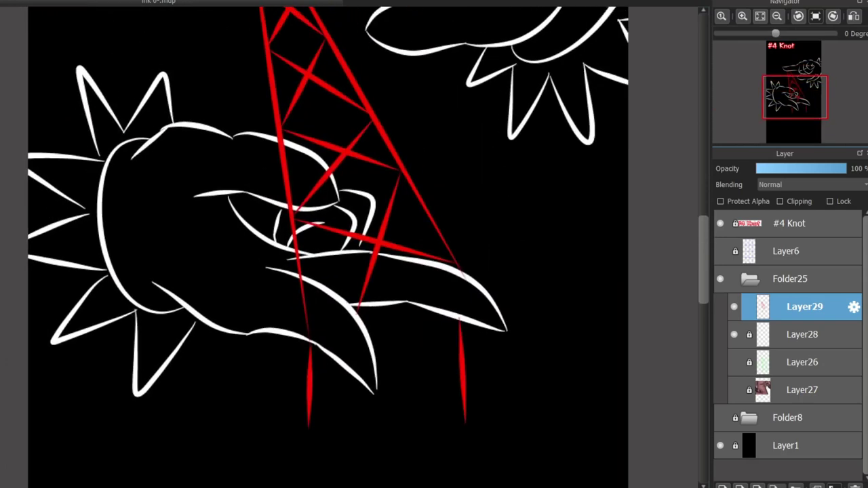
scroll(416, 294, "up", 2)
scroll(237, 319, "up", 3)
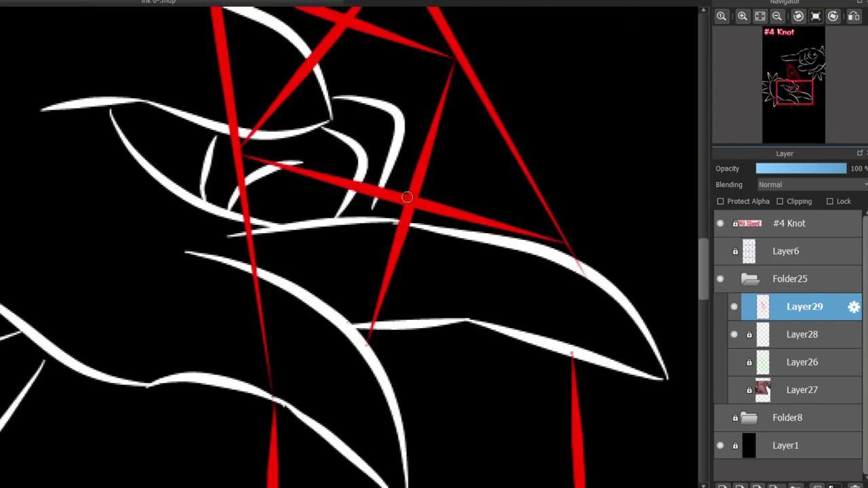
left_click_drag(558, 252, 552, 369)
key("ctrl+z")
left_click_drag(564, 250, 563, 345)
key("ctrl+z")
left_click_drag(566, 247, 566, 339)
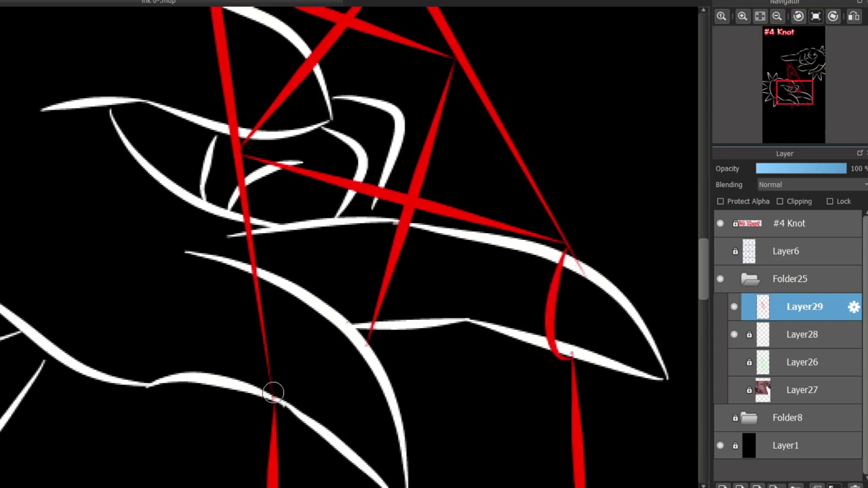
- Draw a red loop around the lower hand's thumb and curve both loops over the upper edges of their fingers
mouse_move(278, 403)
left_mouse_down()
mouse_move(280, 373)
mouse_move(330, 314)
left_mouse_up()
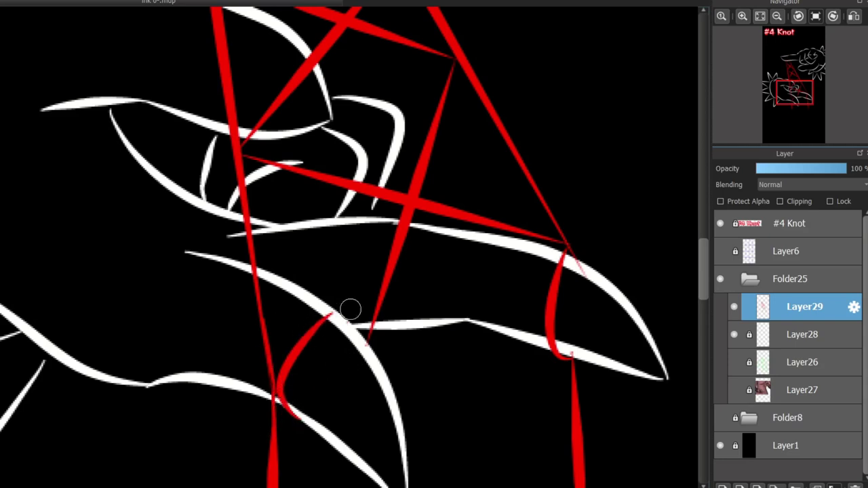
left_click_drag(350, 309, 364, 347)
left_click_drag(552, 278, 577, 253)
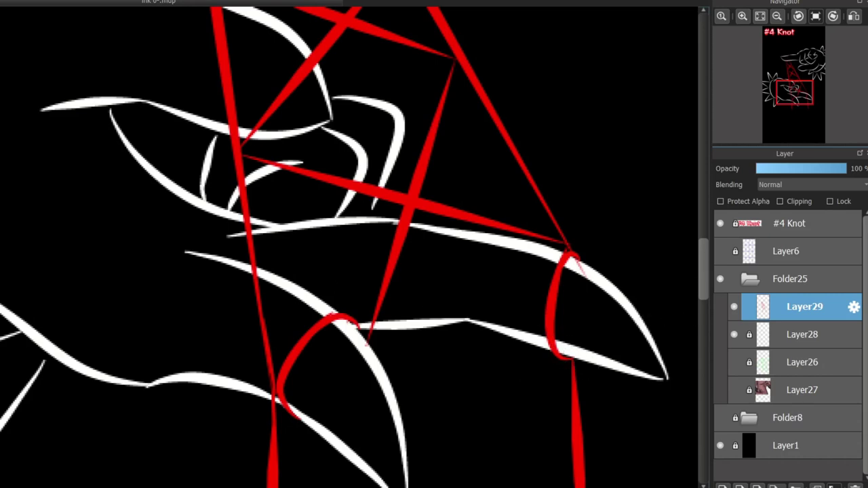
- Trim the left string to the upper pointing finger's lower edge and hook the right string over the finger's upper edge
left_click_drag(703, 269, 702, 190)
mouse_move(158, 228)
left_mouse_down()
mouse_move(153, 145)
mouse_move(175, 170)
left_mouse_up()
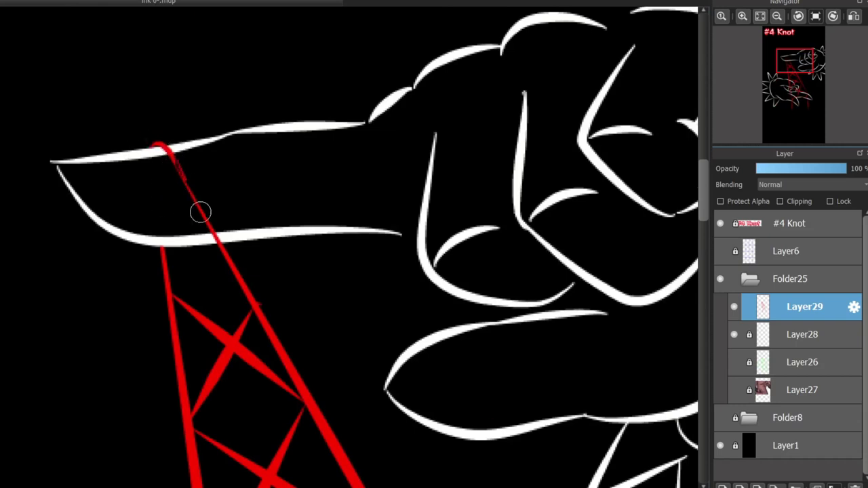
key("ctrl+z")
mouse_move(146, 149)
left_mouse_down()
mouse_move(195, 200)
mouse_move(185, 175)
mouse_move(203, 214)
left_mouse_up()
key("ctrl+z")
scroll(133, 274, "down", 2)
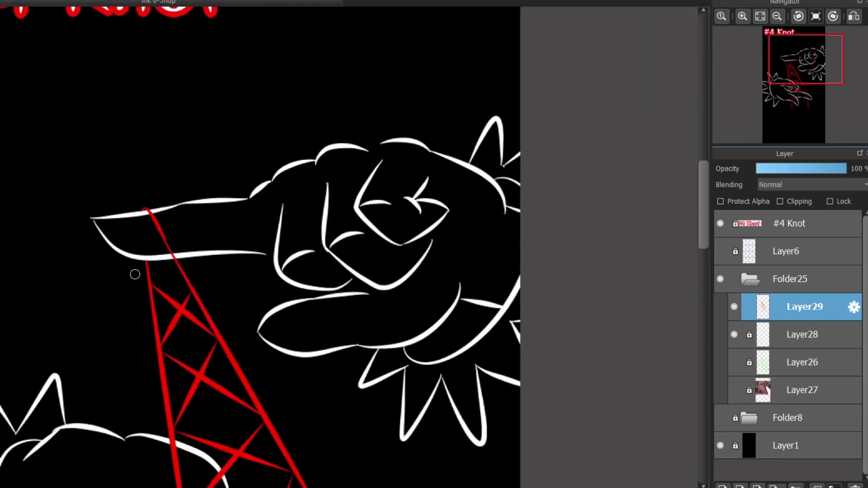
- Draw the left doll's oval head in white with two line eyes at the end of the thumb's hanging string
left_click_drag(163, 407, 238, 159)
left_click_drag(324, 434, 325, 141)
scroll(326, 236, "up", 2)
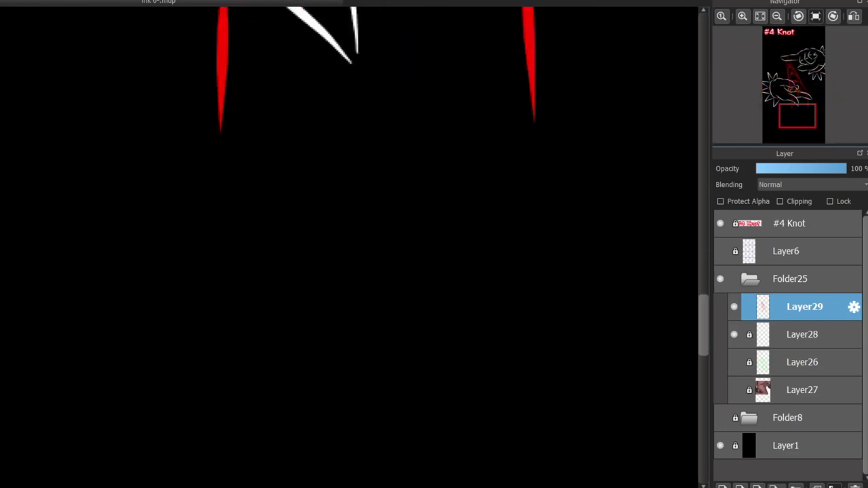
mouse_move(197, 123)
left_mouse_down()
mouse_move(190, 269)
mouse_move(230, 121)
mouse_move(207, 132)
left_mouse_up()
key("ctrl+z")
left_click_drag(195, 178, 190, 239)
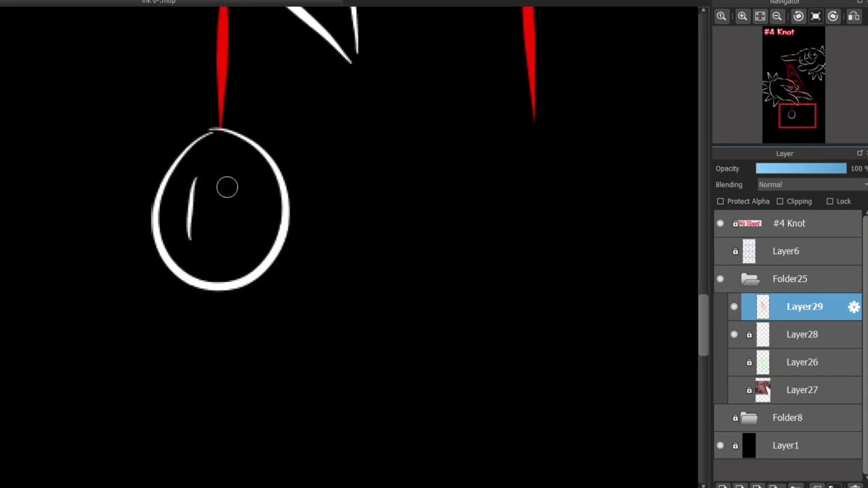
left_click_drag(243, 169, 236, 219)
- Draw the right doll's oval head in white with two line eyes at the end of the pointing finger's string
left_click_drag(171, 279, 126, 423)
scroll(366, 162, "down", 3)
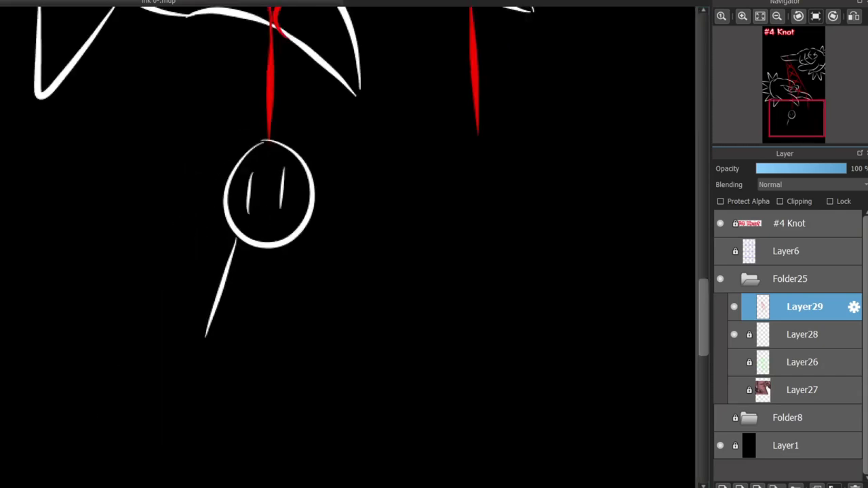
key("ctrl+z")
mouse_move(444, 139)
left_mouse_down()
mouse_move(503, 153)
mouse_move(450, 138)
mouse_move(419, 216)
mouse_move(448, 139)
left_mouse_up()
key("ctrl+z")
key("ctrl+z")
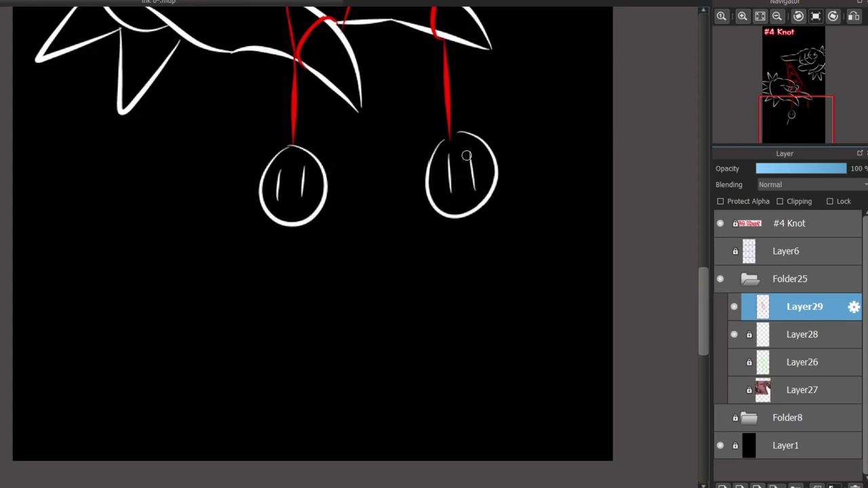
- Draw the right doll's flared white body with two slanted sides and a wavy hem beneath its head
mouse_move(424, 271)
left_mouse_down()
mouse_move(394, 375)
mouse_move(545, 283)
left_mouse_up()
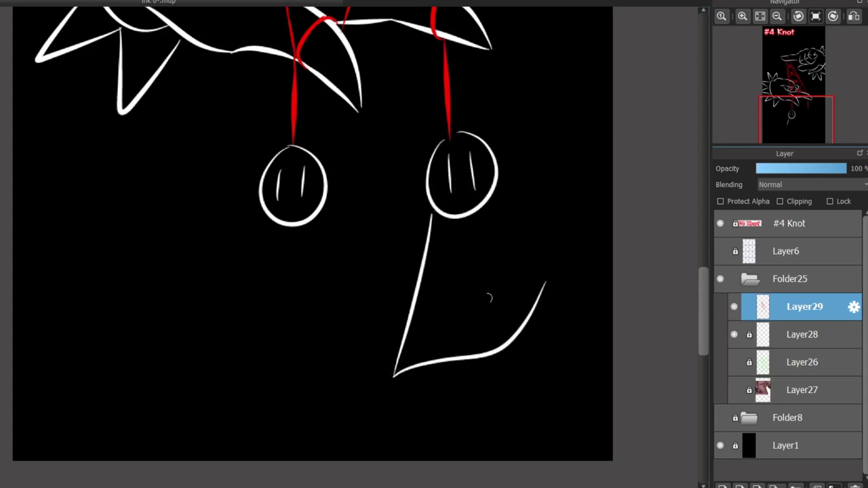
key("ctrl+z")
left_click_drag(395, 378, 494, 326)
key("ctrl+z")
mouse_move(396, 375)
left_mouse_down()
mouse_move(486, 230)
mouse_move(457, 356)
mouse_move(480, 303)
mouse_move(536, 355)
mouse_move(498, 202)
mouse_move(499, 352)
mouse_move(407, 362)
mouse_move(533, 337)
mouse_move(502, 196)
mouse_move(519, 347)
left_mouse_up()
key("ctrl+z")
key("ctrl+z")
key("ctrl+z")
key("ctrl+z")
key("ctrl+z")
key("ctrl+z")
key("ctrl+z")
key("ctrl+z")
mouse_move(485, 206)
left_mouse_down()
mouse_move(501, 285)
mouse_move(525, 335)
left_mouse_up()
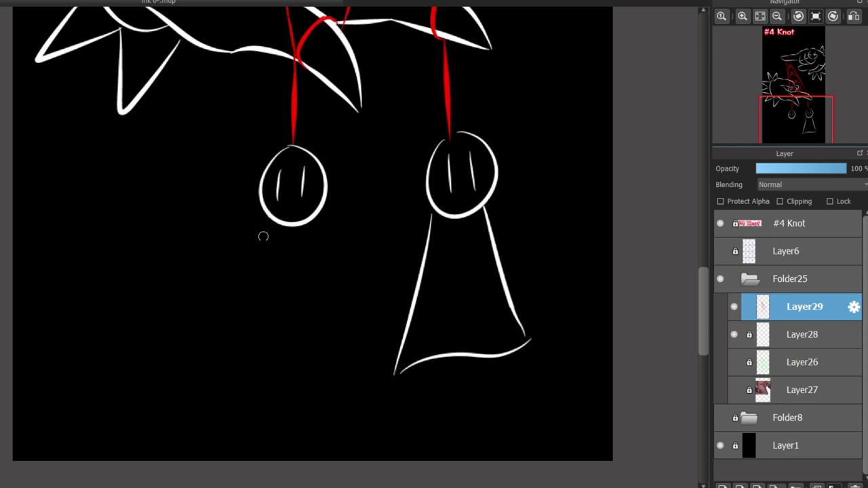
- Draw the left doll's narrower flared white body with a wavy hem beneath its head
mouse_move(270, 218)
left_mouse_down()
mouse_move(234, 345)
mouse_move(327, 334)
left_mouse_up()
left_click_drag(317, 218, 326, 332)
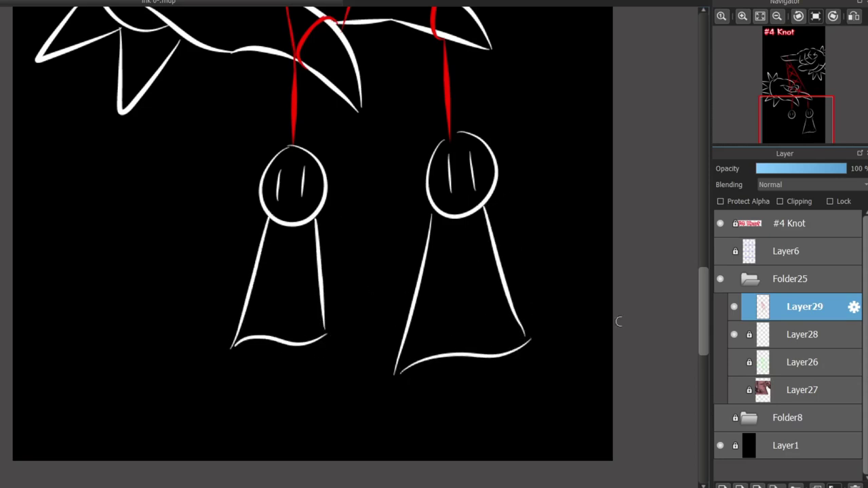
scroll(618, 321, "up", 10)
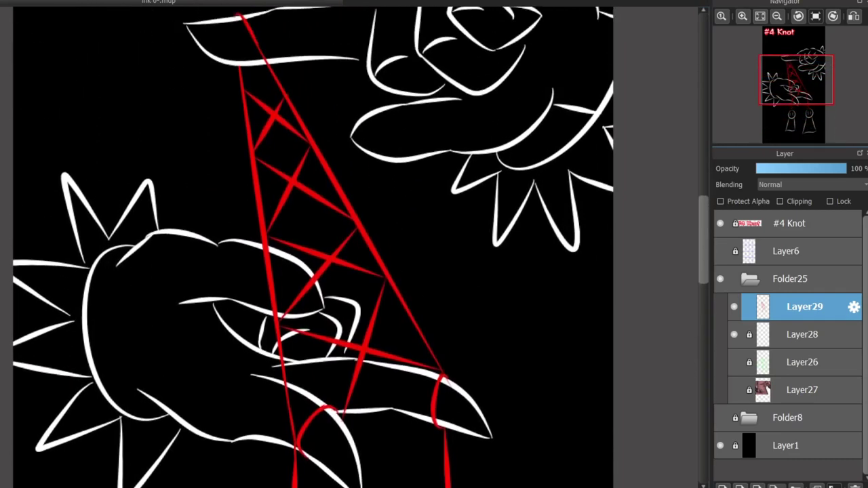
scroll(313, 247, "up", 4)
scroll(313, 246, "down", 5)
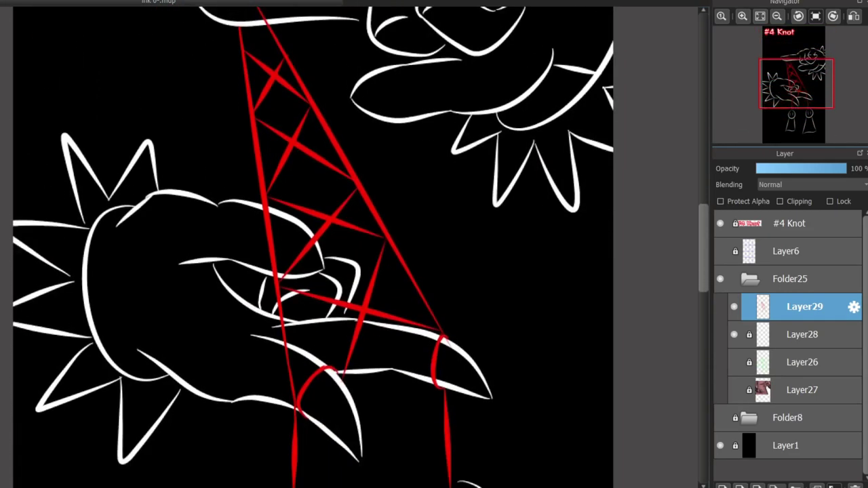
- Compare the ink lines with the green sketch on Layer26 and the hand image on Layer27, showing and rehiding both layers
scroll(313, 246, "down", 3)
scroll(313, 247, "up", 4)
scroll(313, 247, "down", 2)
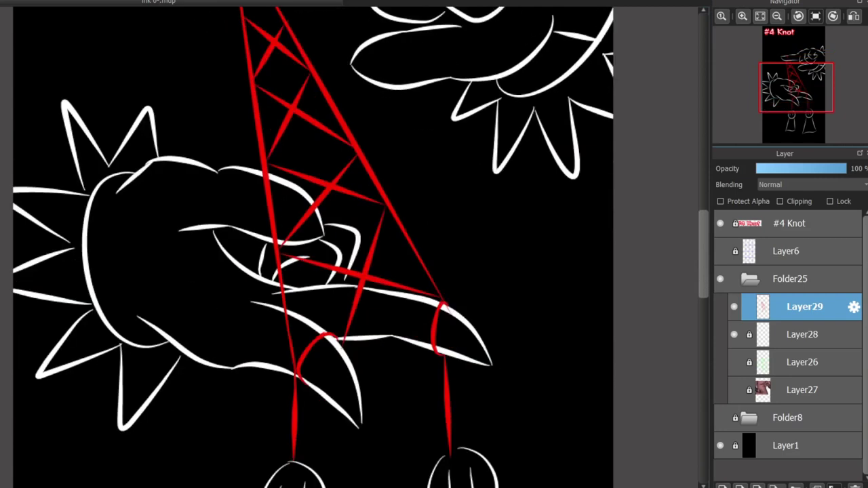
scroll(313, 246, "down", 1)
scroll(313, 247, "up", 1)
left_click(733, 390)
left_click(733, 362)
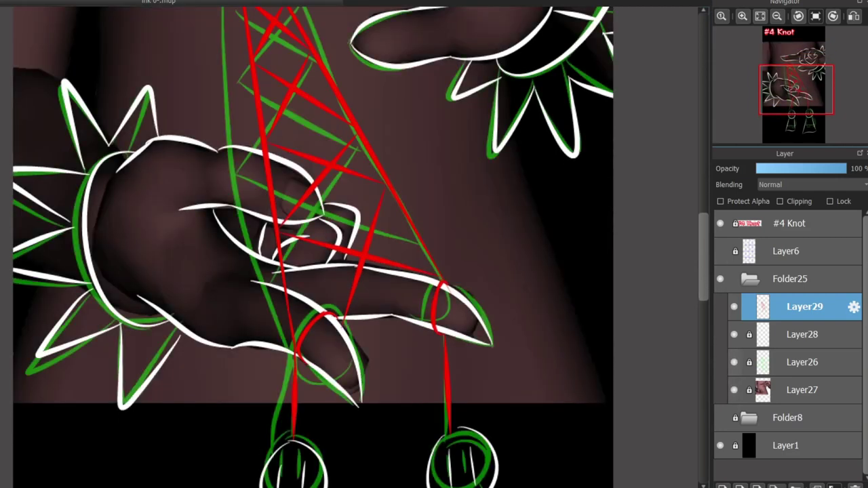
left_click(734, 362)
left_click(734, 390)
- Draw a two-looped red bow on top of the right doll's head where the string meets it
scroll(411, 258, "down", 5)
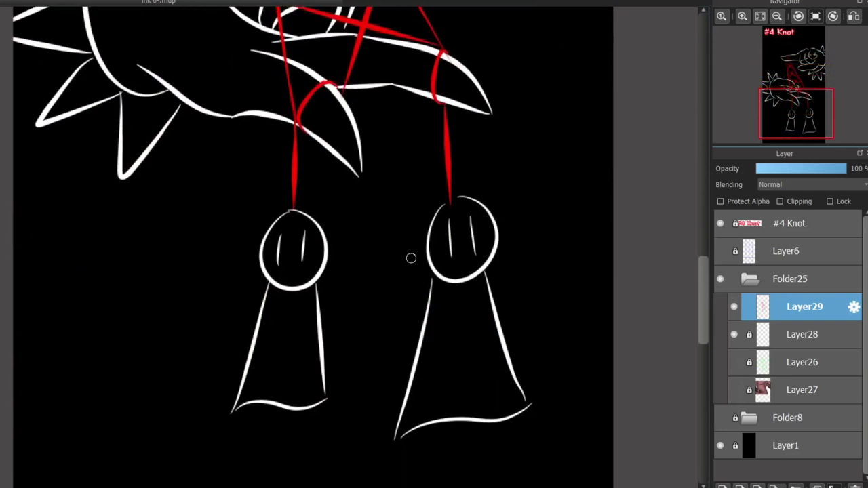
scroll(411, 258, "up", 1)
mouse_move(468, 179)
left_mouse_down()
mouse_move(448, 197)
mouse_move(474, 177)
mouse_move(513, 175)
mouse_move(469, 171)
mouse_move(464, 184)
left_mouse_up()
key("b")
key("ctrl+z")
key("ctrl+z")
key("ctrl+z")
key("ctrl+z")
key("ctrl+z")
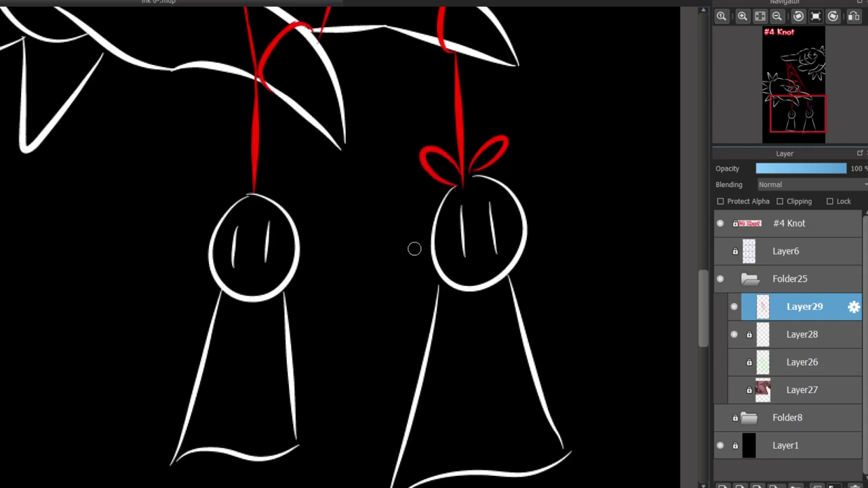
- Draw a small red bow tie at the left doll's neck, just beneath its oval head
scroll(200, 346, "up", 2)
key("ctrl+z")
mouse_move(272, 259)
left_mouse_down()
mouse_move(298, 282)
mouse_move(312, 259)
left_mouse_up()
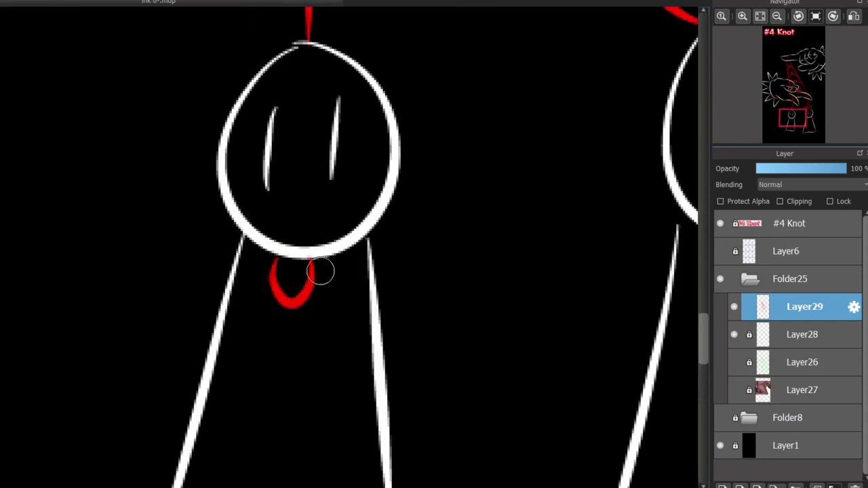
left_click_drag(314, 298, 321, 294)
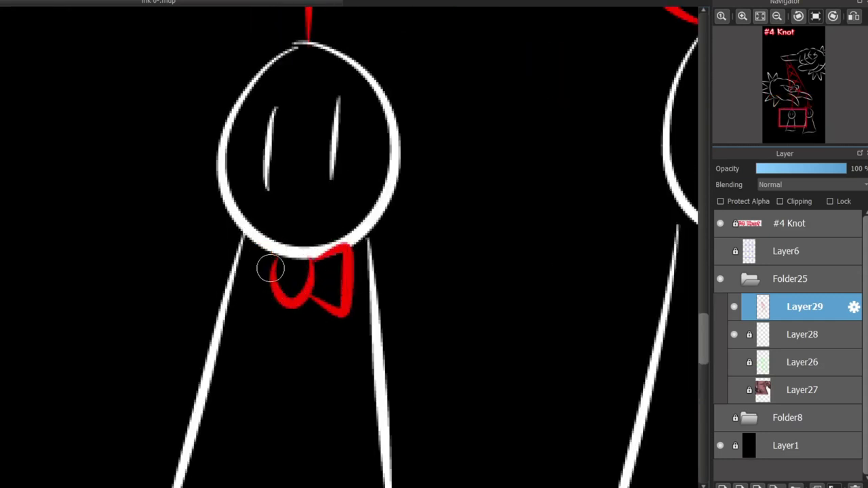
scroll(305, 258, "down", 5)
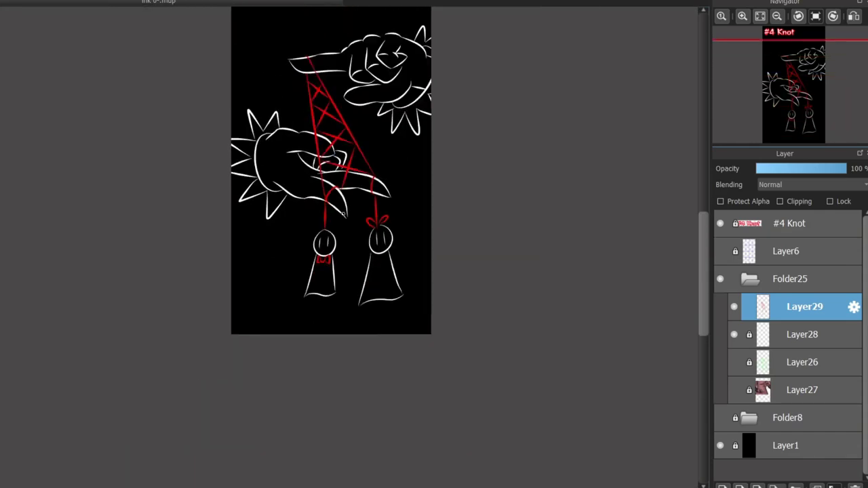
- Review the inked hands, laced strings and dolls up close and across the whole canvas
scroll(343, 212, "up", 5)
mouse_move(322, 196)
left_mouse_down()
mouse_move(116, 153)
mouse_move(309, 373)
mouse_move(330, 485)
mouse_move(267, 336)
mouse_move(294, 296)
left_mouse_up()
scroll(294, 296, "up", 3)
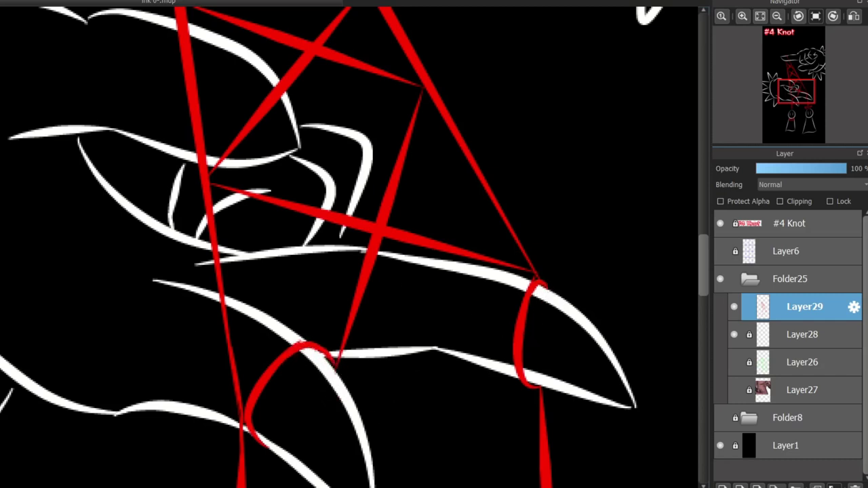
mouse_move(703, 266)
left_mouse_down()
mouse_move(703, 353)
mouse_move(703, 210)
mouse_move(703, 251)
mouse_move(703, 227)
left_mouse_up()
scroll(528, 219, "down", 3)
scroll(427, 206, "up", 1)
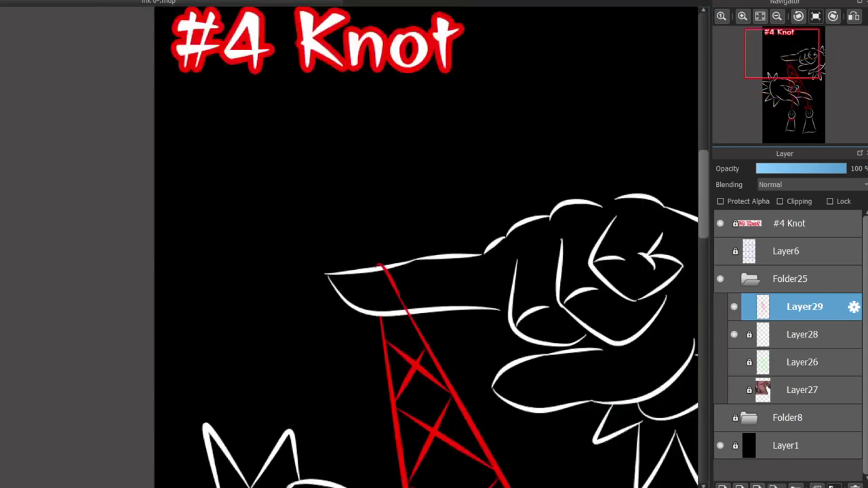
scroll(422, 217, "down", 4)
scroll(423, 217, "up", 4)
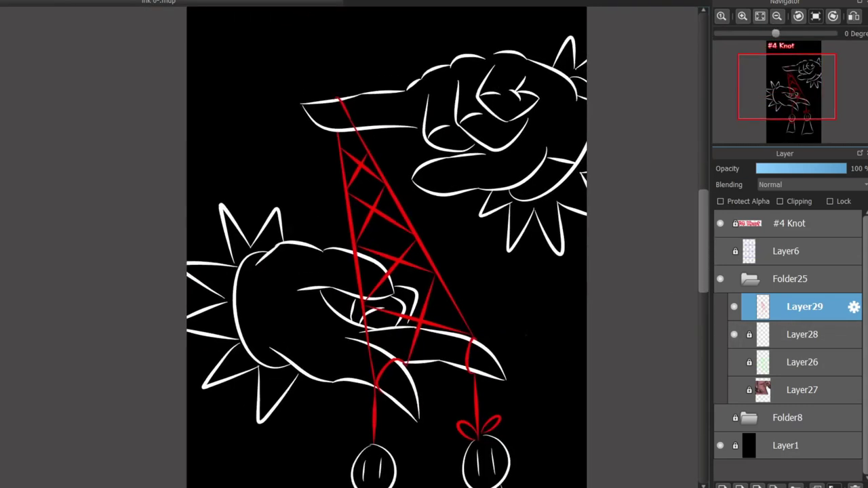
left_click_drag(422, 339, 378, 191)
- Unlock Layer28 and merge the red string layer, Layer29, down into it
left_click(788, 339)
left_click(830, 202)
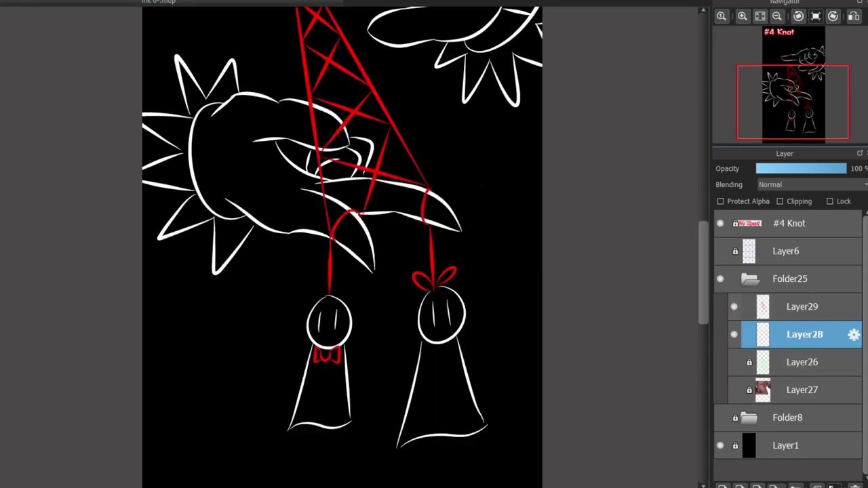
left_click(801, 307)
left_click(833, 485)
left_click(734, 307)
left_click(734, 307)
- On a new layer above Layer28, draw a spider's small round head and larger abdomen in white on the upper hand's pointing finger
left_click_drag(773, 109, 783, 102)
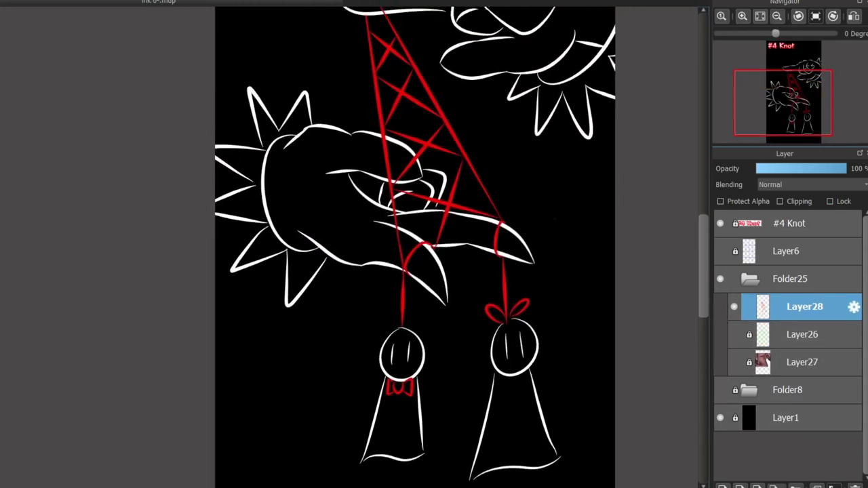
left_click_drag(405, 75, 378, 297)
scroll(378, 209, "up", 4)
left_click(722, 486)
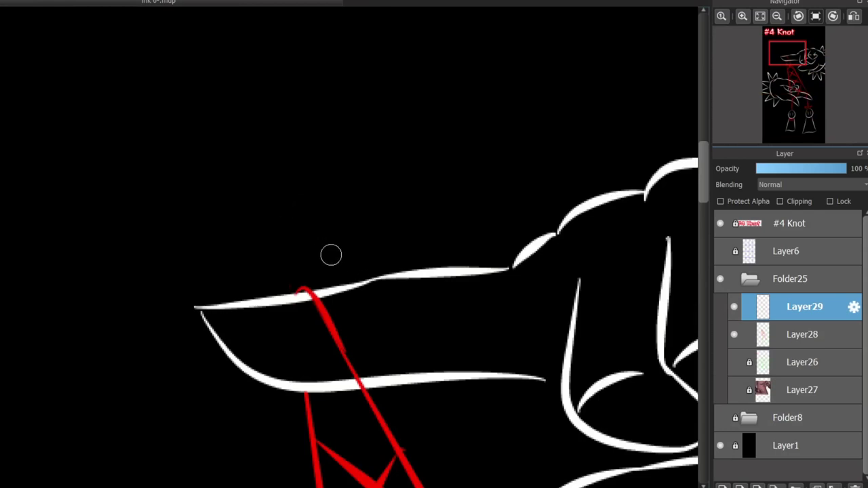
left_click_drag(420, 163, 475, 251)
key("ctrl+z")
mouse_move(398, 212)
left_mouse_down()
mouse_move(461, 259)
mouse_move(398, 233)
mouse_move(347, 227)
mouse_move(374, 234)
mouse_move(369, 202)
mouse_move(366, 271)
left_mouse_up()
key("ctrl+z")
mouse_move(394, 214)
left_mouse_down()
mouse_move(370, 202)
mouse_move(362, 274)
left_mouse_up()
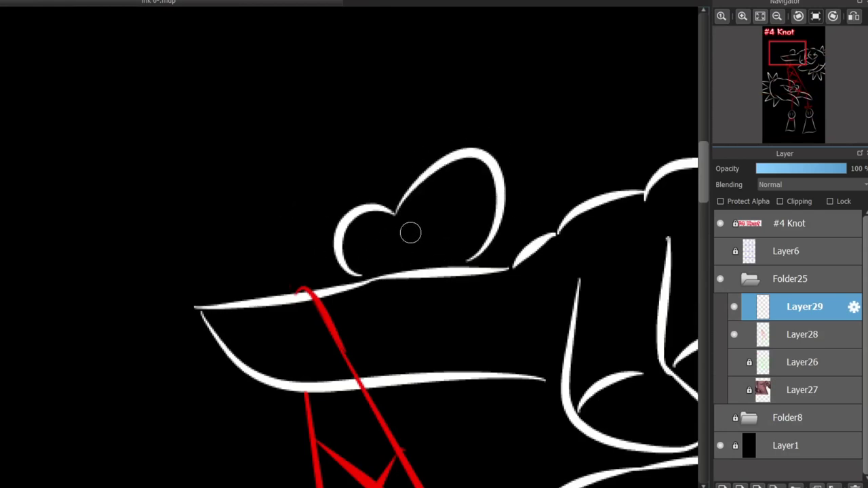
- Draw the spider's curved white legs beside its body and across the upper pointing finger
left_click_drag(410, 226, 501, 266)
key("ctrl+z")
mouse_move(418, 251)
left_mouse_down()
mouse_move(509, 263)
mouse_move(436, 257)
mouse_move(495, 267)
left_mouse_up()
mouse_move(414, 255)
left_mouse_down()
mouse_move(352, 306)
mouse_move(400, 285)
mouse_move(395, 261)
mouse_move(385, 290)
mouse_move(327, 312)
mouse_move(406, 270)
mouse_move(391, 295)
mouse_move(413, 266)
mouse_move(397, 365)
left_mouse_up()
key("ctrl+z")
key("ctrl+z")
key("ctrl+z")
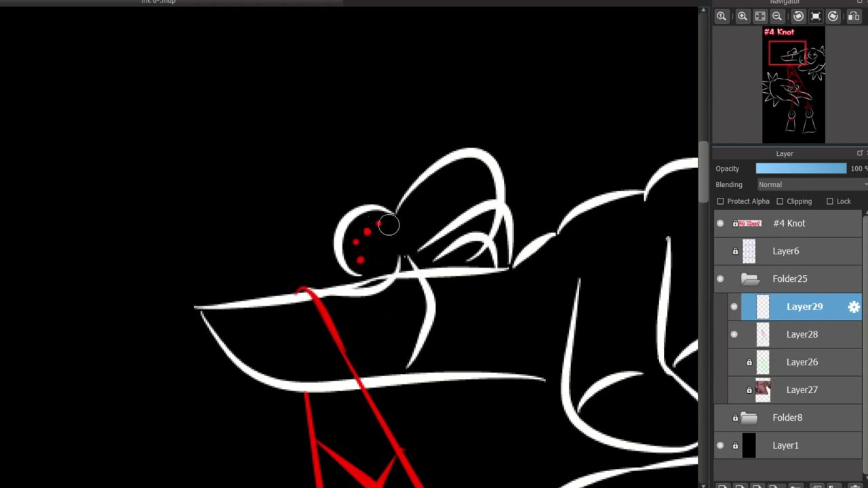
- Draw a red zigzag marking inside the spider's abdomen
mouse_move(417, 198)
left_mouse_down()
mouse_move(464, 187)
mouse_move(473, 161)
mouse_move(432, 206)
mouse_move(477, 194)
left_mouse_up()
key("ctrl+z")
key("ctrl+z")
key("ctrl+z")
left_click_drag(425, 189, 478, 194)
- Hide Layer29 with the first spider and add a new empty layer above it
scroll(404, 234, "down", 5)
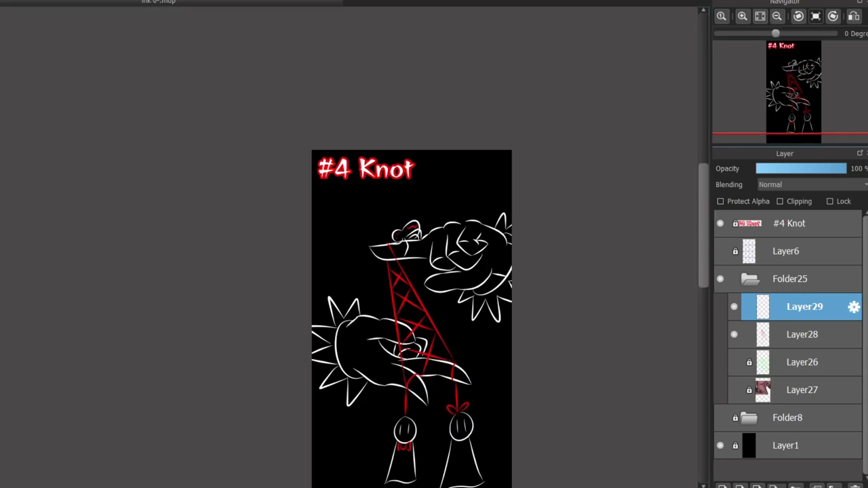
left_click(759, 17)
scroll(323, 112, "up", 5)
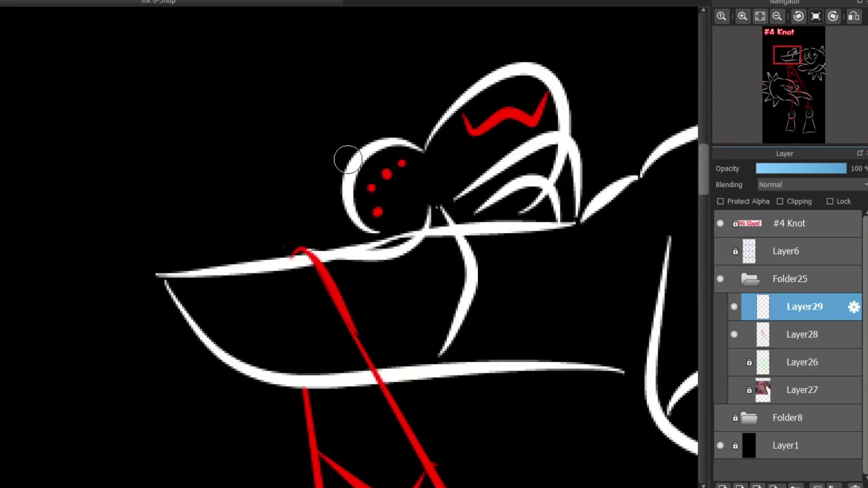
key("ctrl+0")
scroll(377, 213, "up", 5)
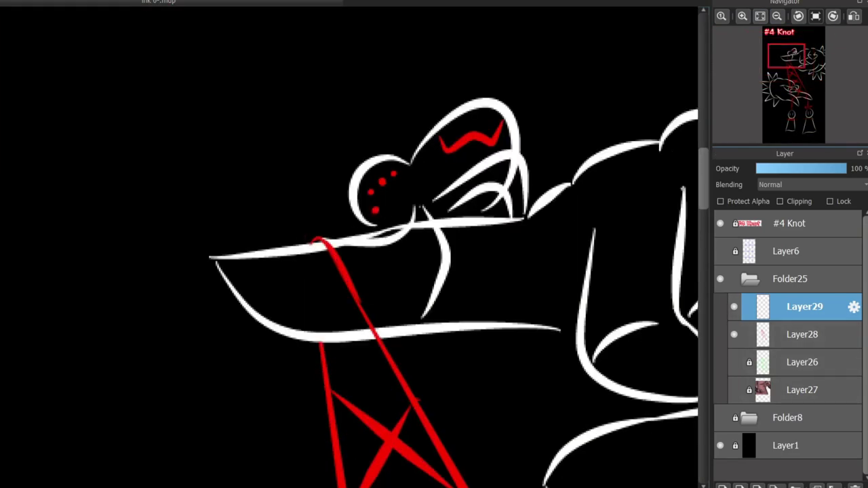
left_click(733, 306)
left_click(722, 486)
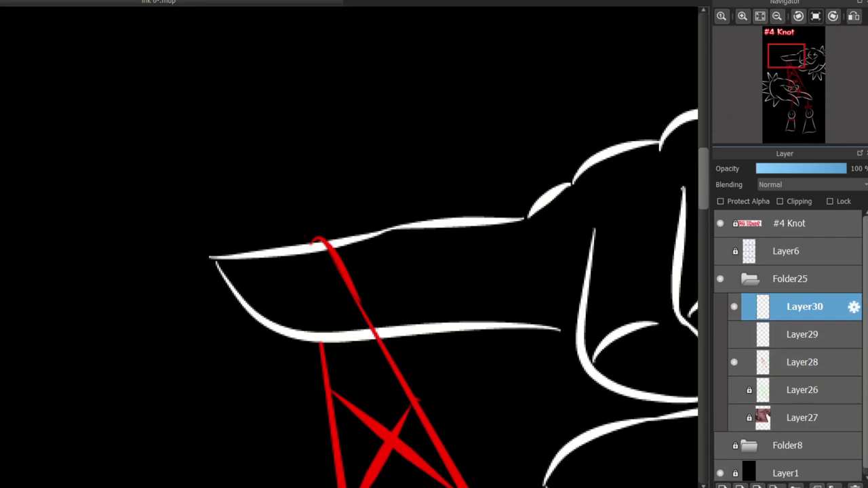
- Redraw the spider's small round head and wide domed abdomen in white on the upper pointing finger
mouse_move(364, 226)
left_mouse_down()
mouse_move(411, 182)
mouse_move(526, 199)
left_mouse_up()
key("ctrl+z")
mouse_move(410, 180)
left_mouse_down()
mouse_move(505, 116)
mouse_move(530, 203)
left_mouse_up()
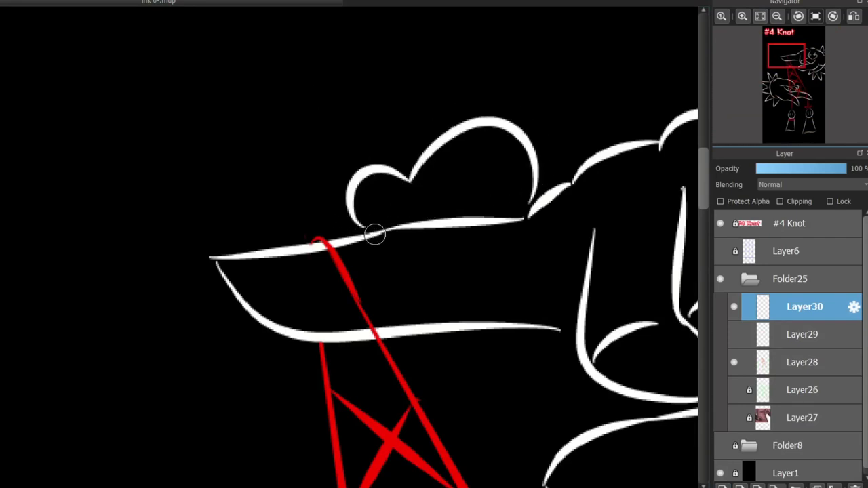
- Draw the spider's short front leg and three curved legs in white over the finger, with red dot eyes on its head
mouse_move(385, 215)
left_mouse_down()
mouse_move(342, 250)
mouse_move(336, 244)
left_mouse_up()
key("ctrl+z")
mouse_move(413, 214)
left_mouse_down()
mouse_move(439, 264)
mouse_move(411, 314)
left_mouse_up()
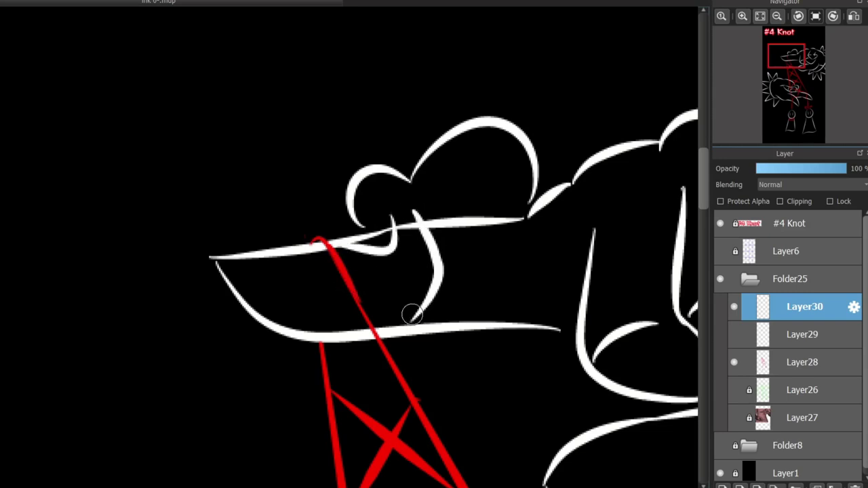
left_click_drag(445, 197, 468, 305)
key("ctrl+z")
key("ctrl+z")
key("ctrl+z")
mouse_move(412, 215)
left_mouse_down()
mouse_move(345, 243)
mouse_move(413, 242)
mouse_move(417, 221)
mouse_move(421, 322)
left_mouse_up()
left_click_drag(473, 248, 456, 309)
mouse_move(447, 200)
left_mouse_down()
mouse_move(461, 205)
mouse_move(508, 297)
left_mouse_up()
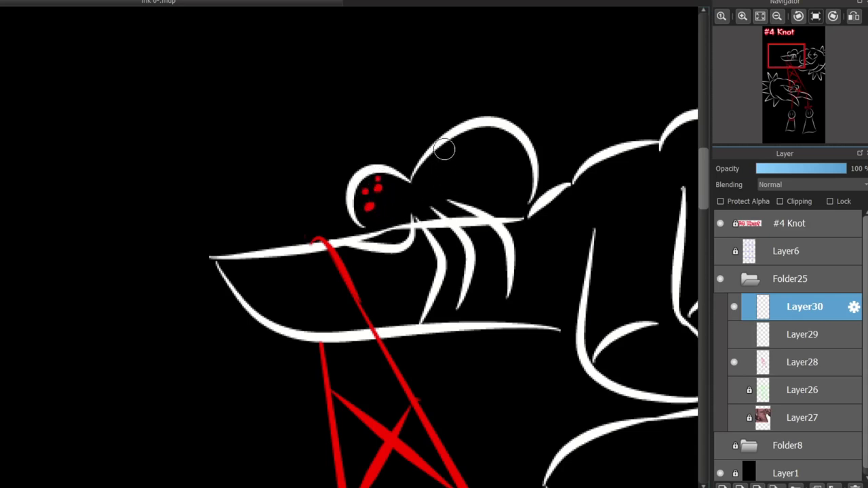
mouse_move(444, 151)
left_mouse_down()
mouse_move(462, 171)
mouse_move(483, 152)
mouse_move(507, 166)
left_mouse_up()
key("ctrl+z")
left_click_drag(444, 151, 507, 166)
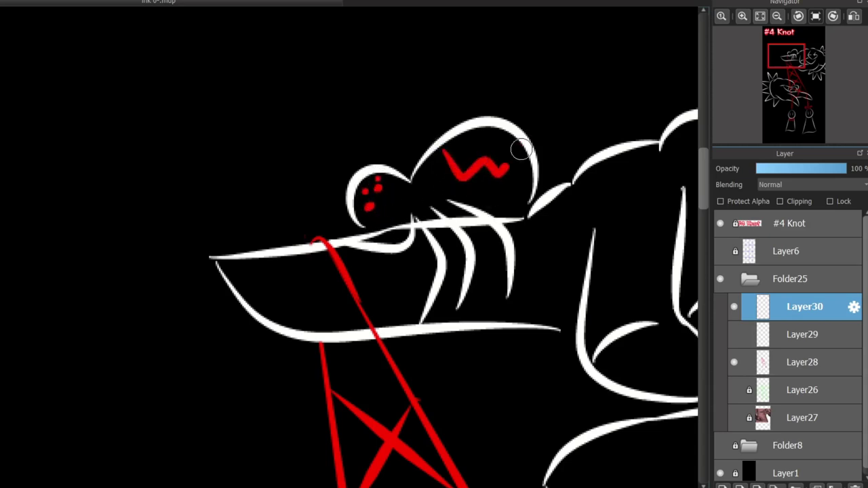
key("ctrl+z")
mouse_move(450, 146)
left_mouse_down()
mouse_move(470, 171)
mouse_move(502, 173)
mouse_move(458, 166)
mouse_move(482, 151)
mouse_move(517, 145)
left_mouse_up()
key("ctrl+z")
key("ctrl+z")
mouse_move(445, 150)
left_mouse_down()
mouse_move(483, 148)
mouse_move(518, 145)
left_mouse_up()
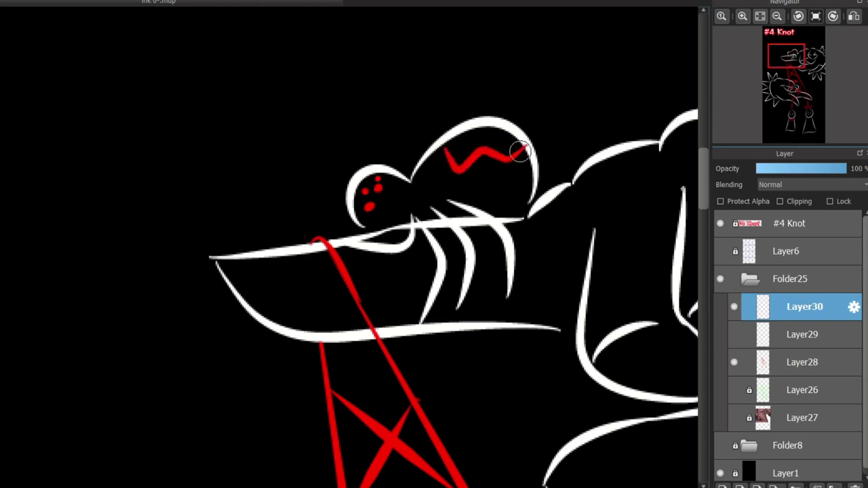
key("ctrl+z")
scroll(411, 247, "down", 4)
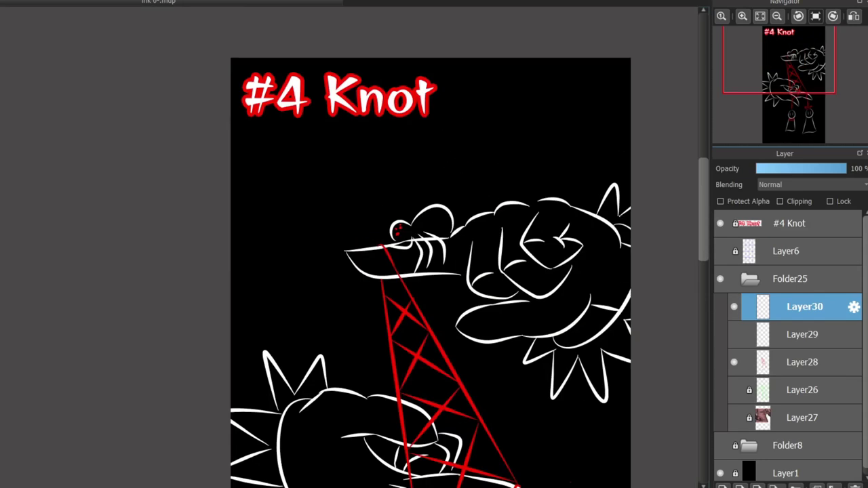
left_click_drag(412, 248, 314, 95)
scroll(315, 383, "up", 3)
scroll(315, 383, "down", 5)
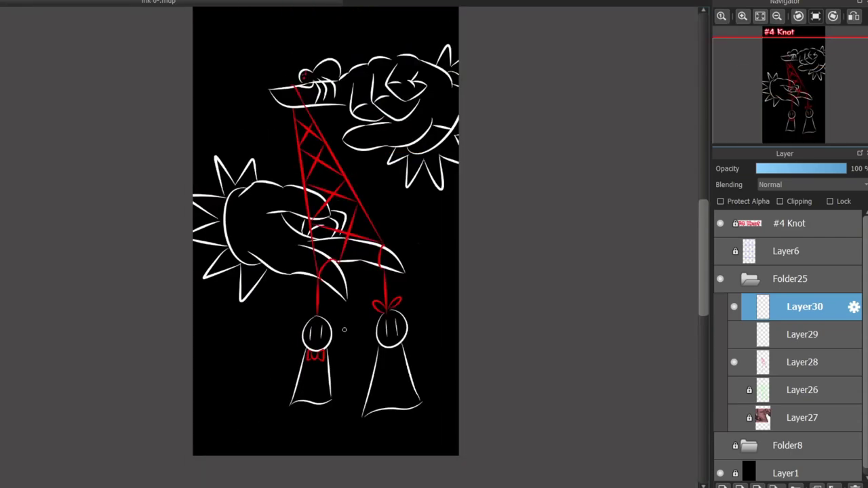
scroll(312, 81, "down", 1)
scroll(315, 68, "up", 6)
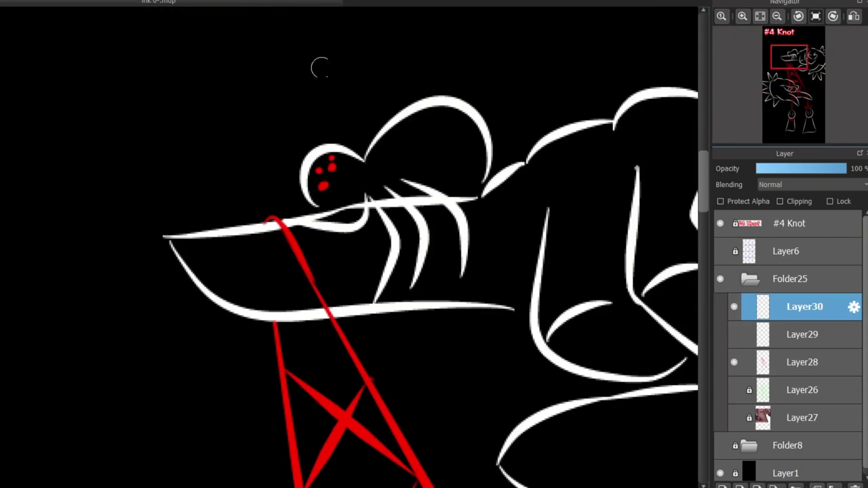
- Identify the discarded spider's layer by toggling layer visibility, and delete Layer29
left_click(802, 334)
left_click(802, 362)
left_click(734, 362)
left_click(733, 362)
left_click(733, 306)
left_click(733, 306)
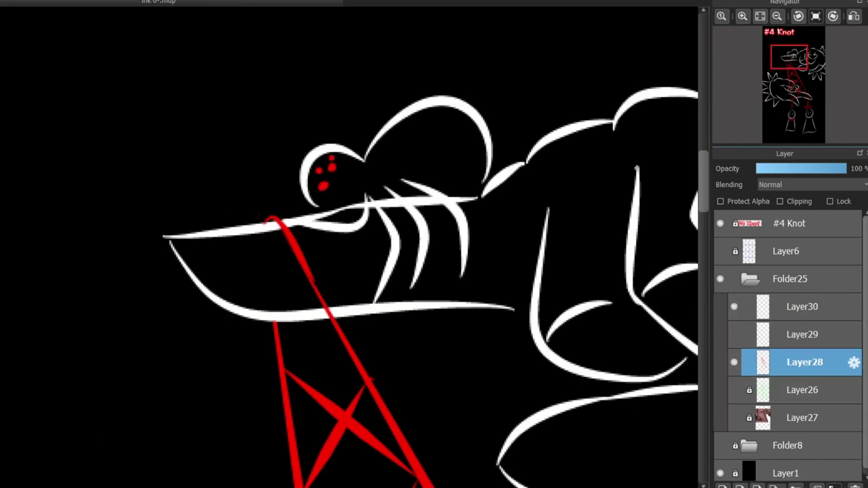
left_click(733, 334)
left_click(734, 307)
left_click(802, 334)
left_click(854, 486)
left_click(733, 306)
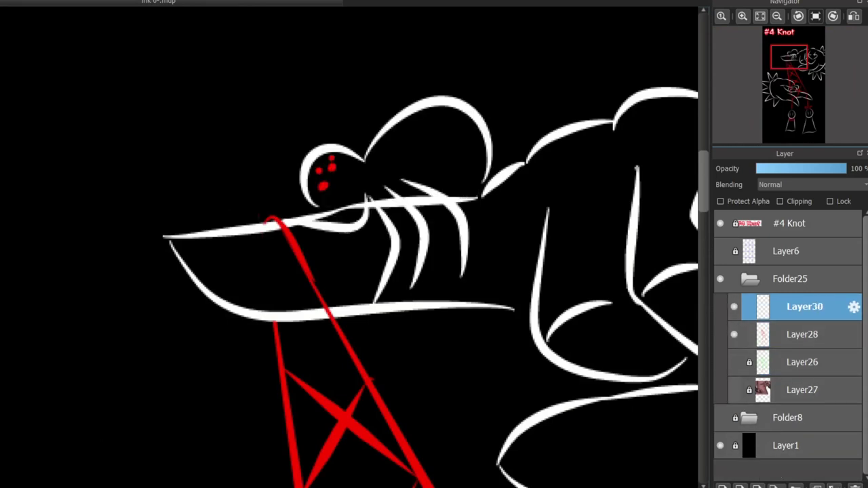
- Add a new layer beneath the spider's Layer30 and draw a red zigzag marking inside the abdomen's upper edge
left_click(722, 486)
left_click_drag(802, 306, 802, 347)
scroll(441, 117, "up", 2)
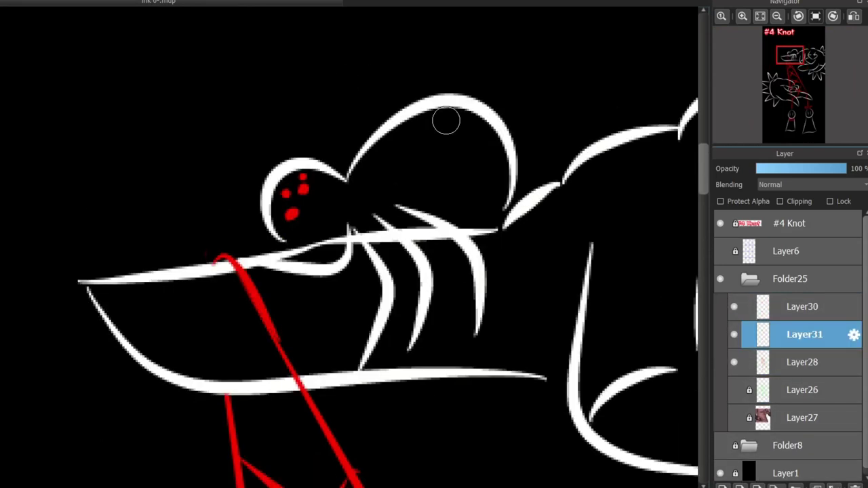
mouse_move(376, 139)
left_mouse_down()
mouse_move(408, 158)
mouse_move(501, 147)
left_mouse_up()
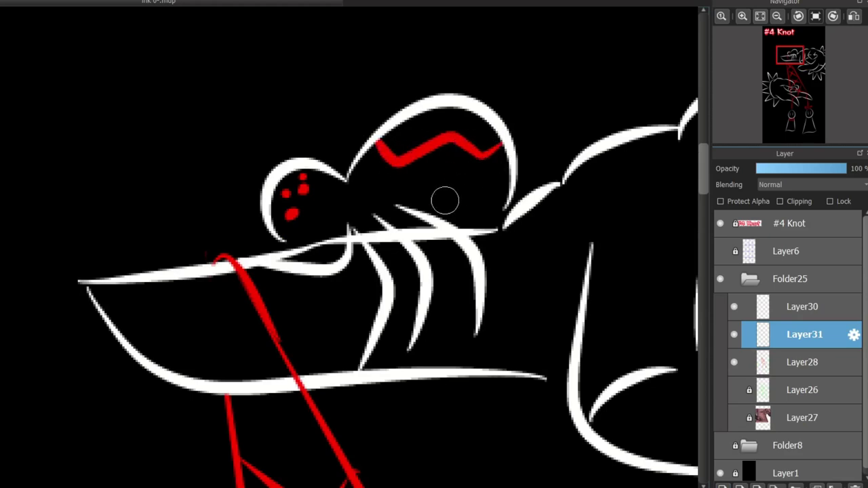
key("ctrl+z")
mouse_move(391, 133)
left_mouse_down()
mouse_move(415, 152)
mouse_move(459, 136)
mouse_move(478, 143)
left_mouse_up()
key("ctrl+z")
left_click_drag(409, 155, 477, 143)
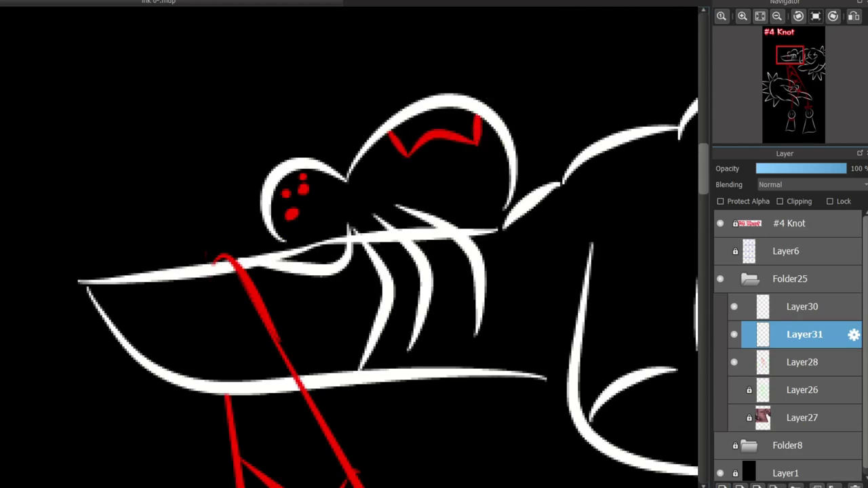
left_click_drag(219, 259, 281, 237)
key("ctrl+z")
- Review the string wraps on the fingers, the lacing and the whole composition with the spider added
scroll(255, 273, "down", 8)
left_click_drag(782, 92, 786, 92)
left_click_drag(383, 248, 348, 234)
scroll(319, 366, "up", 3)
scroll(434, 150, "up", 5)
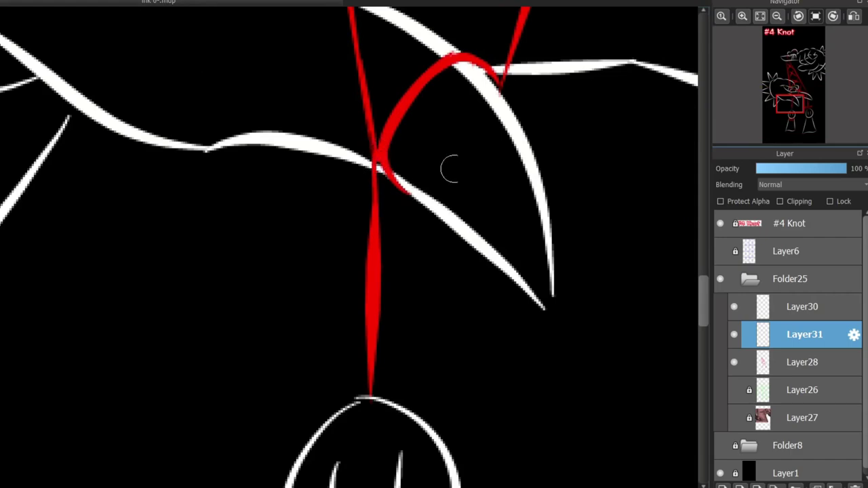
left_click_drag(791, 108, 788, 74)
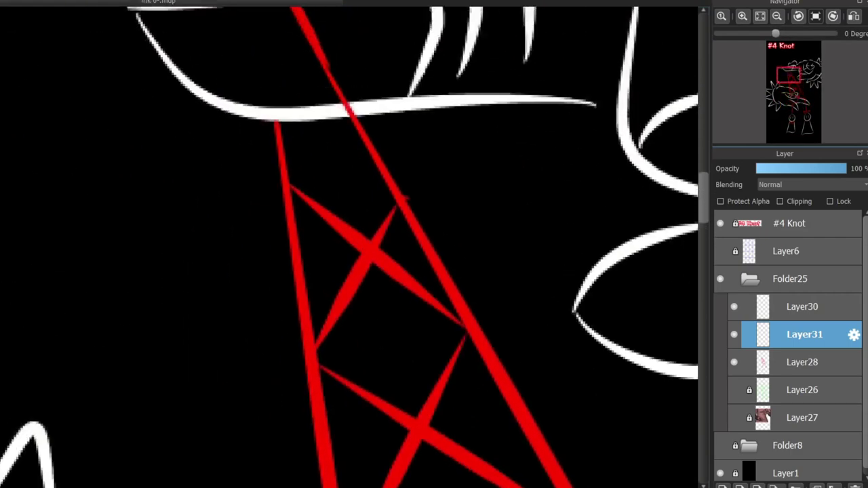
scroll(403, 197, "down", 3)
scroll(608, 197, "down", 4)
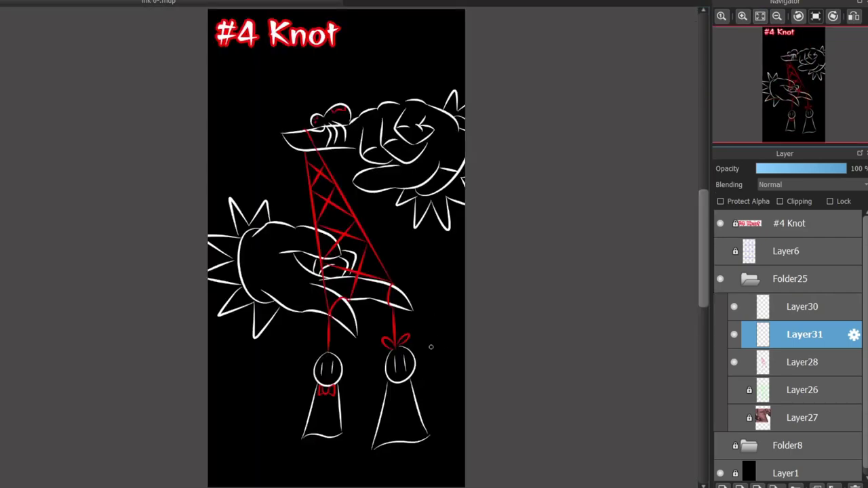
- Check which layer holds the stray red dot beside the lower hand by toggling the visibility of Layer31 and Layer28
scroll(352, 337, "up", 5)
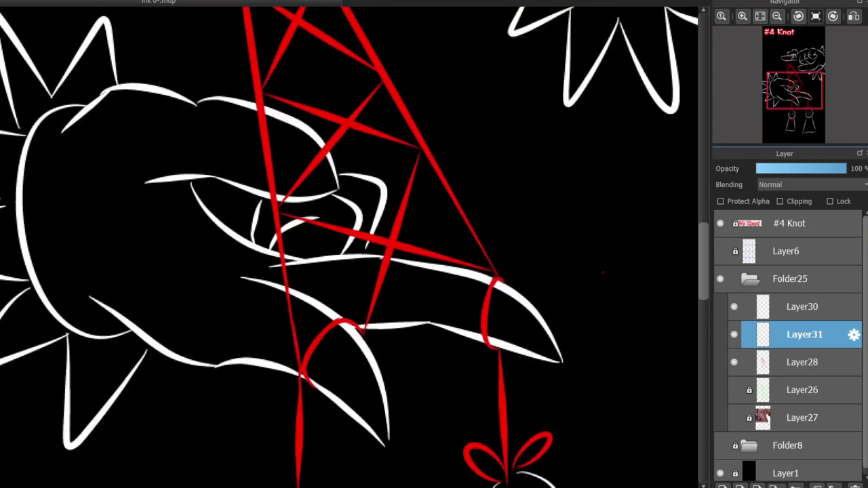
scroll(341, 284, "down", 2)
scroll(339, 291, "up", 2)
scroll(333, 296, "down", 2)
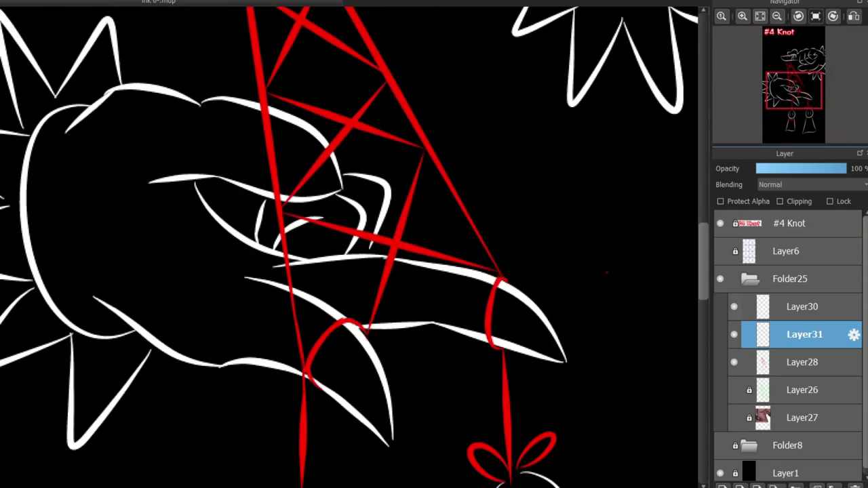
left_click(734, 334)
left_click(733, 362)
left_click(734, 362)
left_click(734, 335)
- Delete the stray red dot beside the lower hand from Layer28 with a selection around it, and clear the selection
left_click(802, 362)
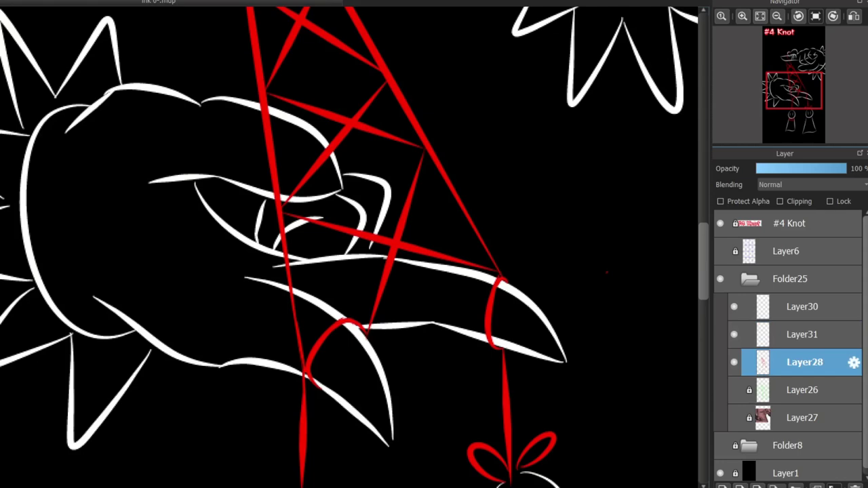
left_click_drag(580, 240, 655, 295)
key("Delete")
scroll(590, 270, "down", 3)
key("ctrl+d")
scroll(627, 291, "up", 1)
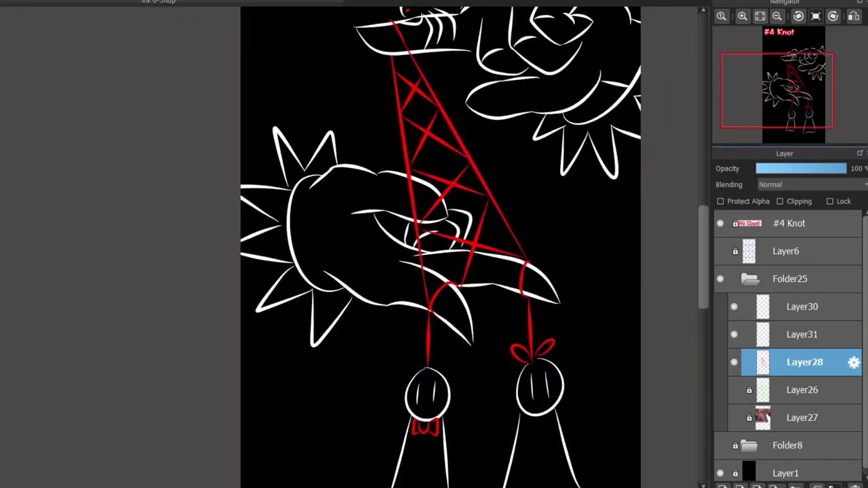
- Draw a second spider in white in the canvas's empty upper-right area, with an oval abdomen, a round head and two curved right legs
left_click_drag(786, 88, 785, 58)
scroll(506, 203, "up", 3)
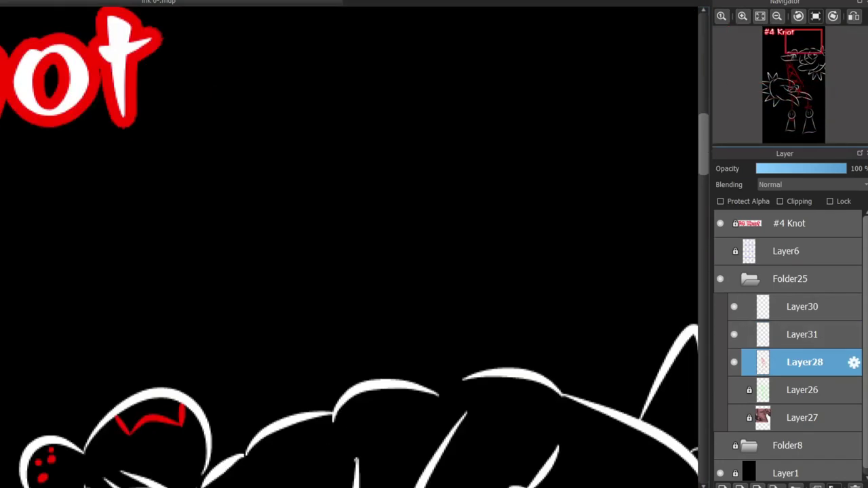
scroll(384, 209, "down", 2)
scroll(484, 181, "up", 4)
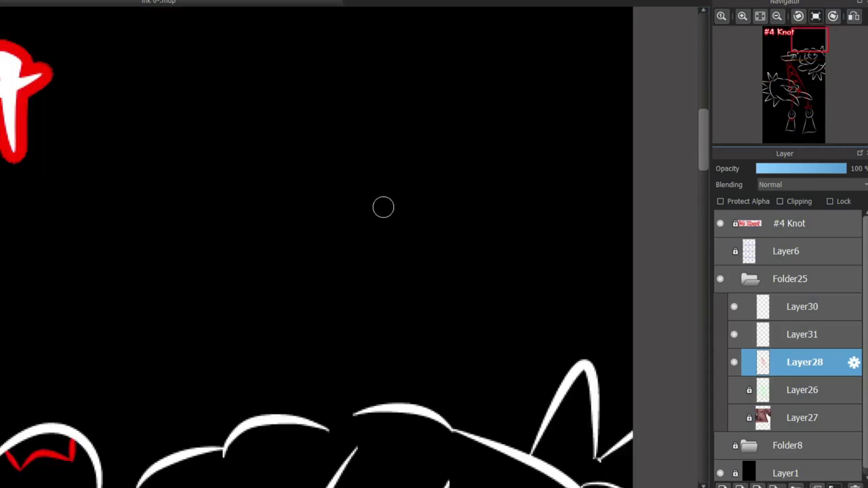
mouse_move(381, 179)
left_mouse_down()
mouse_move(421, 179)
mouse_move(454, 124)
mouse_move(427, 169)
mouse_move(428, 244)
left_mouse_up()
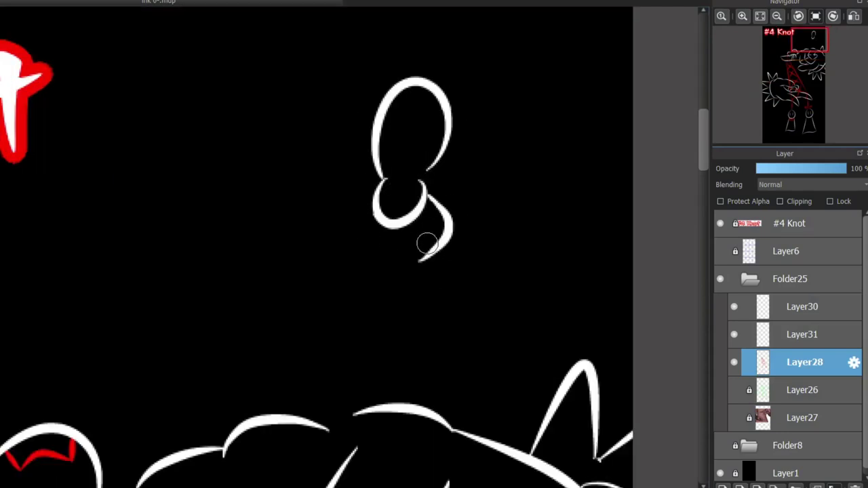
mouse_move(430, 183)
left_mouse_down()
mouse_move(469, 255)
mouse_move(519, 141)
left_mouse_up()
key("ctrl+z")
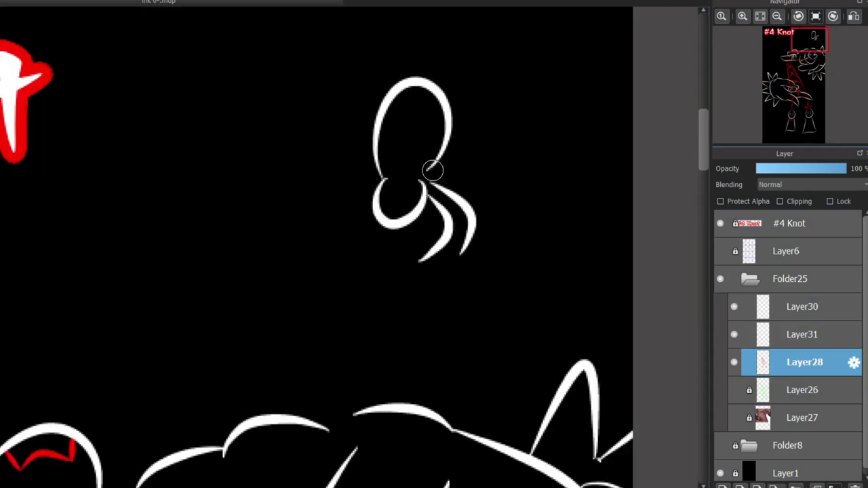
- Draw the second spider's remaining legs in white: two more on its right side and three on its left, with the rear pair reaching up past the abdomen
left_click_drag(430, 170, 441, 64)
left_click_drag(465, 164, 505, 194)
key("ctrl+z")
key("ctrl+z")
mouse_move(430, 169)
left_mouse_down()
mouse_move(498, 234)
mouse_move(494, 244)
left_mouse_up()
left_click_drag(380, 180, 366, 244)
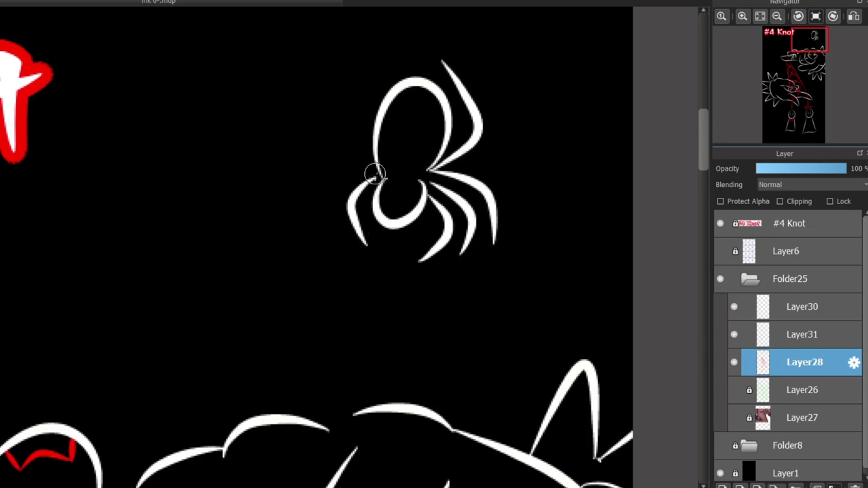
mouse_move(375, 170)
left_mouse_down()
mouse_move(324, 189)
mouse_move(418, 41)
left_mouse_up()
scroll(688, 209, "up", 3)
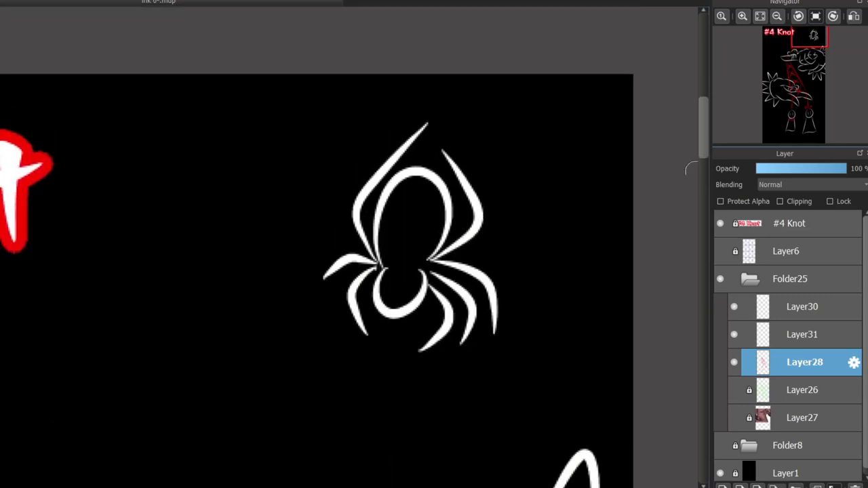
- Add a new layer beneath Layer28 and draw a red thread from the canvas's top edge down to the second spider's abdomen
left_click(723, 486)
left_click_drag(804, 362, 804, 392)
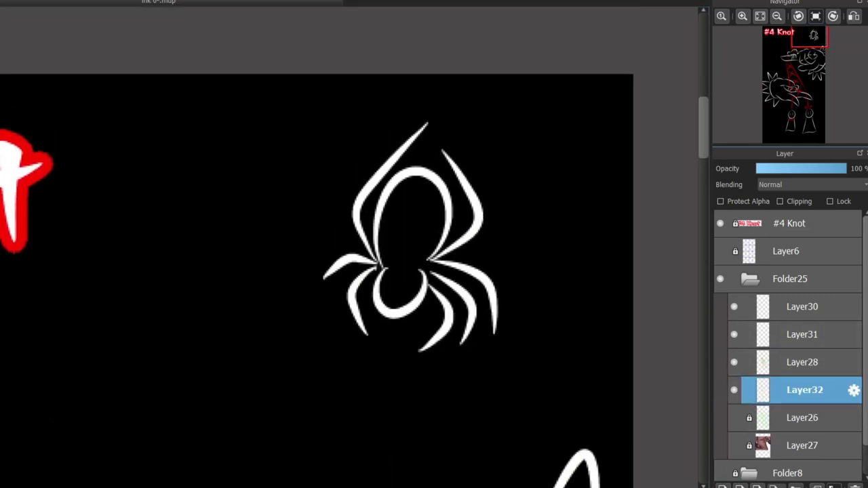
left_click_drag(428, 171, 433, 49)
key("ctrl+z")
- Dot four red eyes on the hanging spider's head and draw a red hourglass marking inside its abdomen
scroll(373, 297, "up", 1)
left_click(416, 298)
left_click(434, 264)
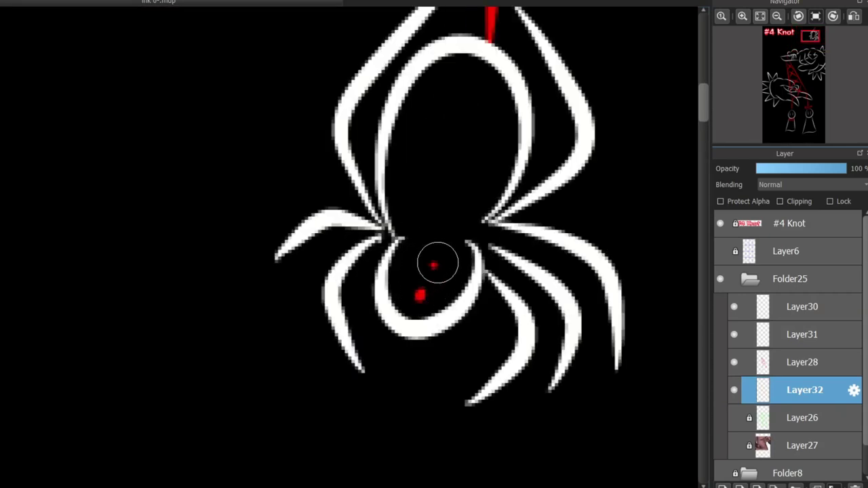
left_click(411, 259)
key("ctrl+z")
key("ctrl+z")
left_click(409, 272)
left_click(439, 268)
left_click(426, 248)
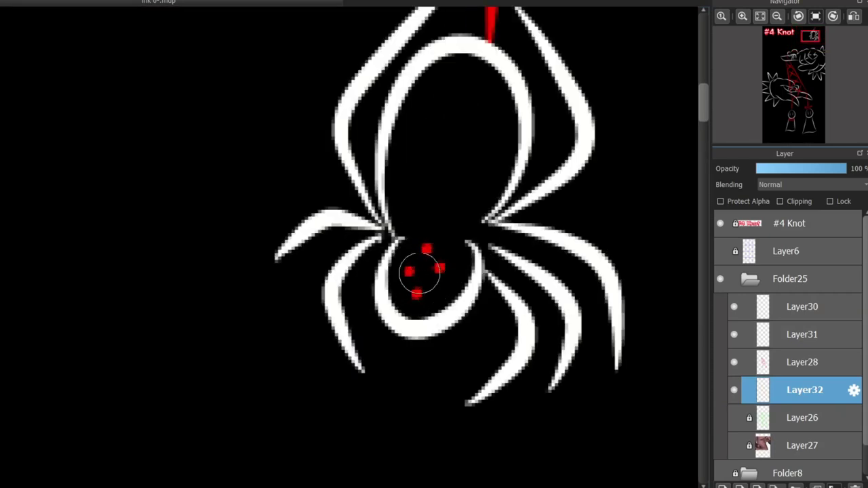
mouse_move(415, 194)
left_mouse_down()
mouse_move(488, 117)
mouse_move(484, 129)
mouse_move(482, 116)
left_mouse_up()
scroll(419, 132, "down", 5)
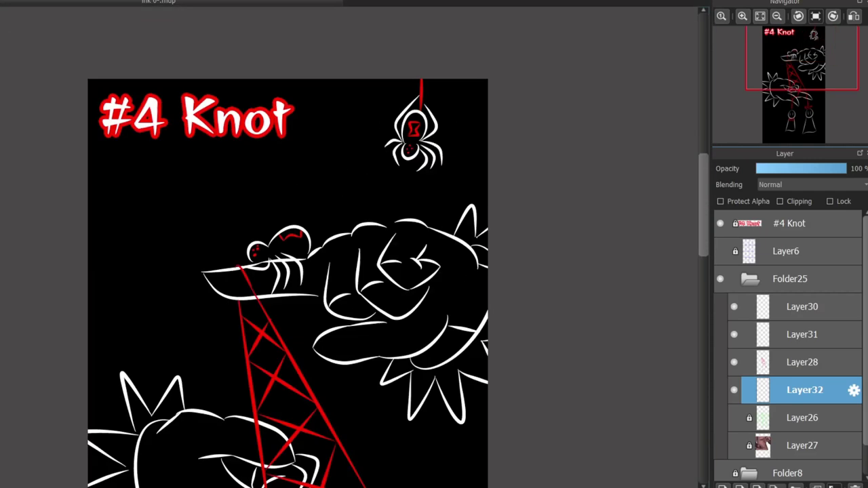
- Review the finished drawing by toggling Layer28, Layer30 and Layer31 off and on and examining the whole composition
left_click(742, 17)
scroll(257, 250, "down", 1)
left_click(733, 334)
left_click(734, 362)
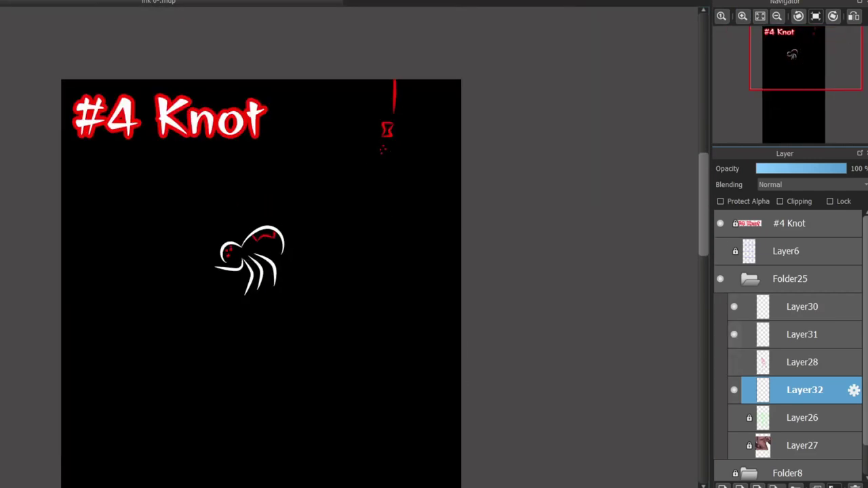
left_click(733, 307)
left_click(733, 334)
left_click(734, 363)
mouse_move(797, 70)
left_mouse_down()
mouse_move(801, 110)
mouse_move(796, 93)
mouse_move(767, 88)
mouse_move(790, 88)
mouse_move(793, 103)
mouse_move(795, 78)
left_mouse_up()
left_click(734, 334)
left_click(734, 308)
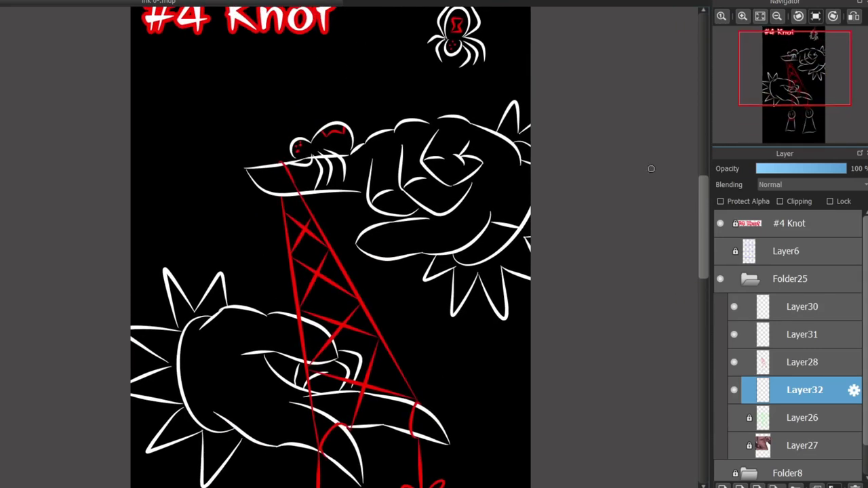
scroll(424, 236, "down", 2)
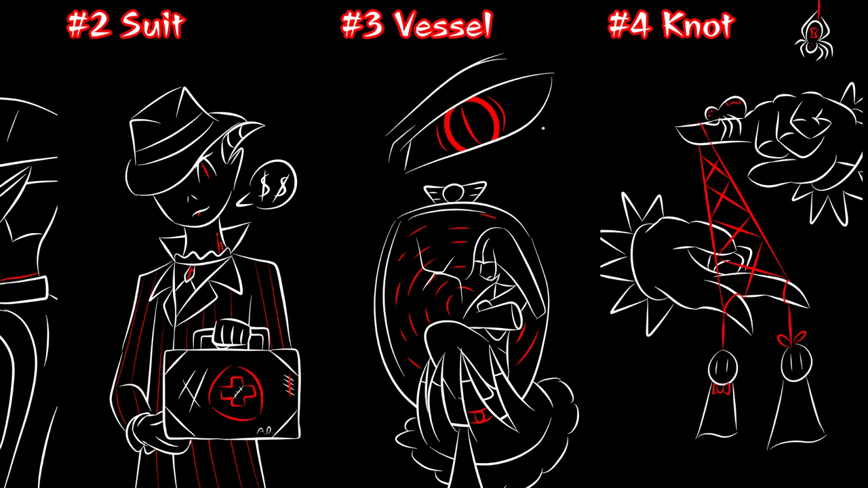